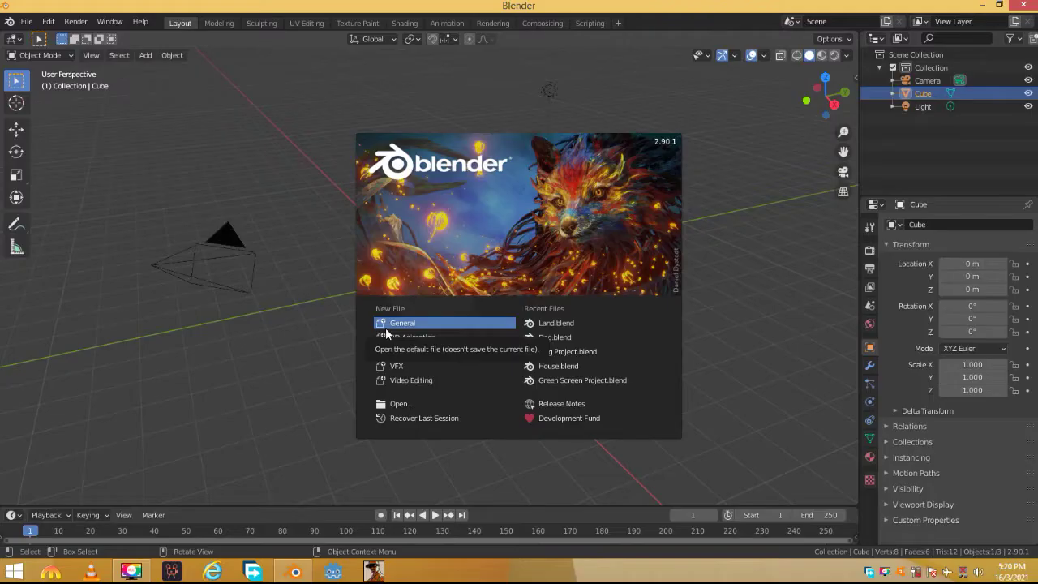
- Dismiss the splash screen, delete the default cube and add a cylinder
left_click(385, 327)
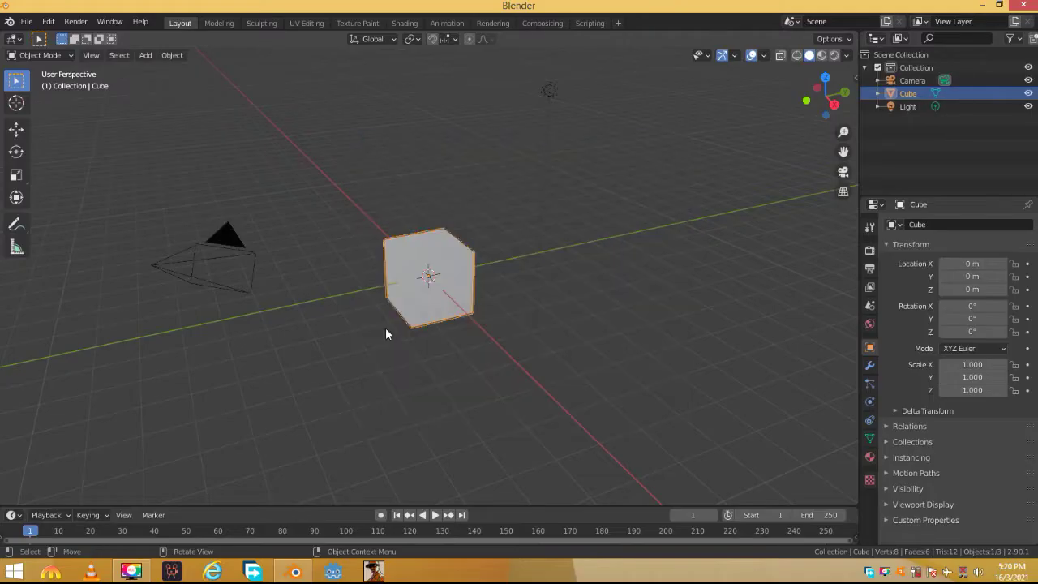
key("Delete")
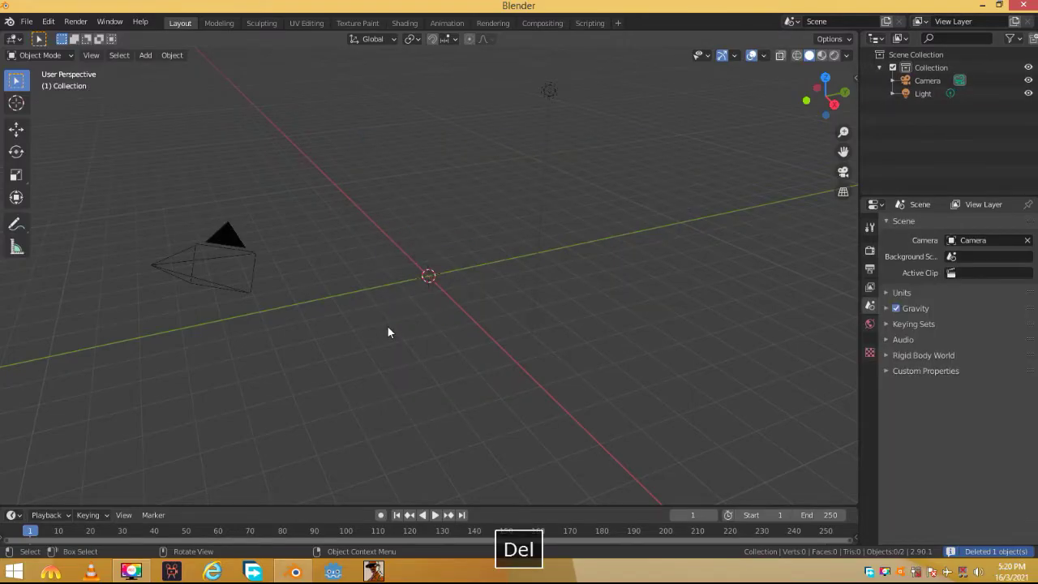
key("shift+a")
mouse_move(352, 292)
scroll(456, 77, "up", 3)
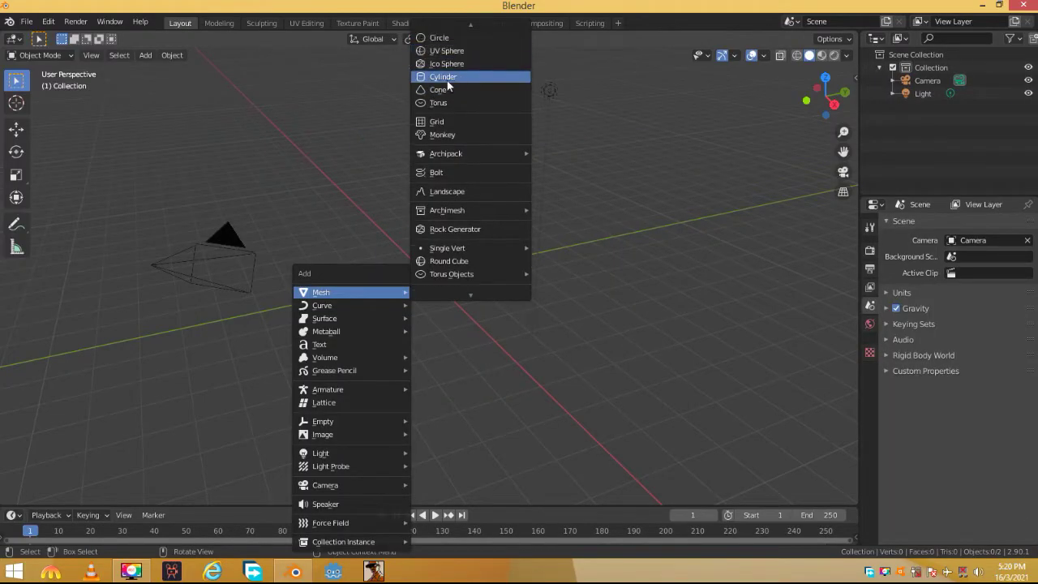
left_click(446, 78)
- Scale the cylinder thin, then stretch it along Z into a tall pole
key("Tab")
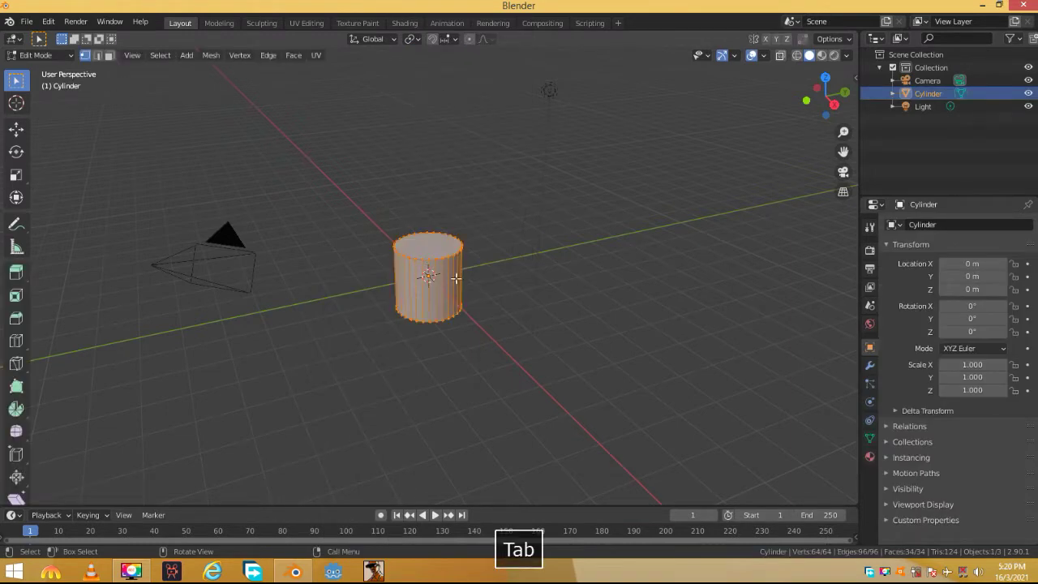
key("s")
left_click(430, 273)
key("s")
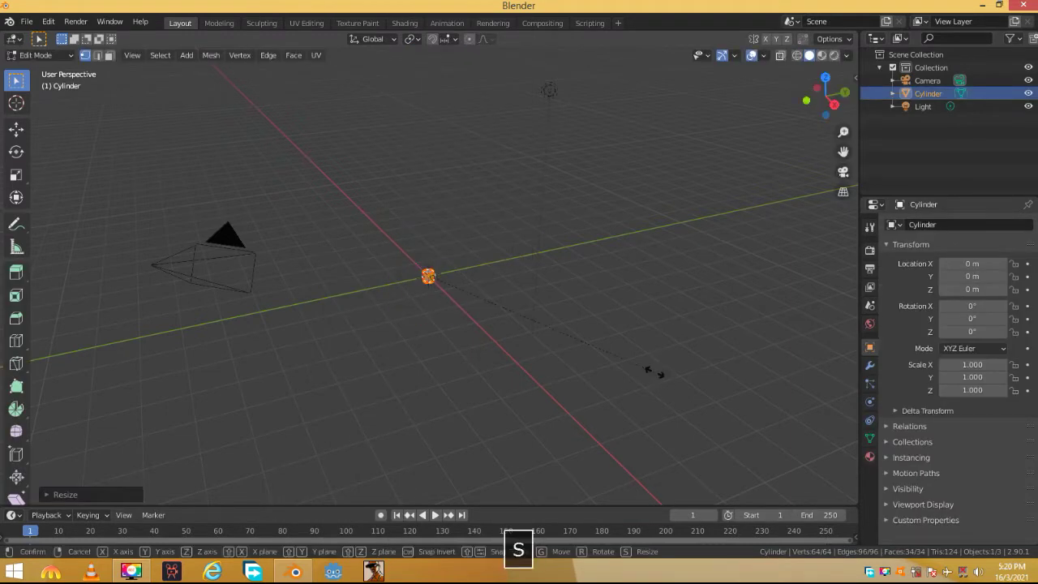
right_click(442, 331)
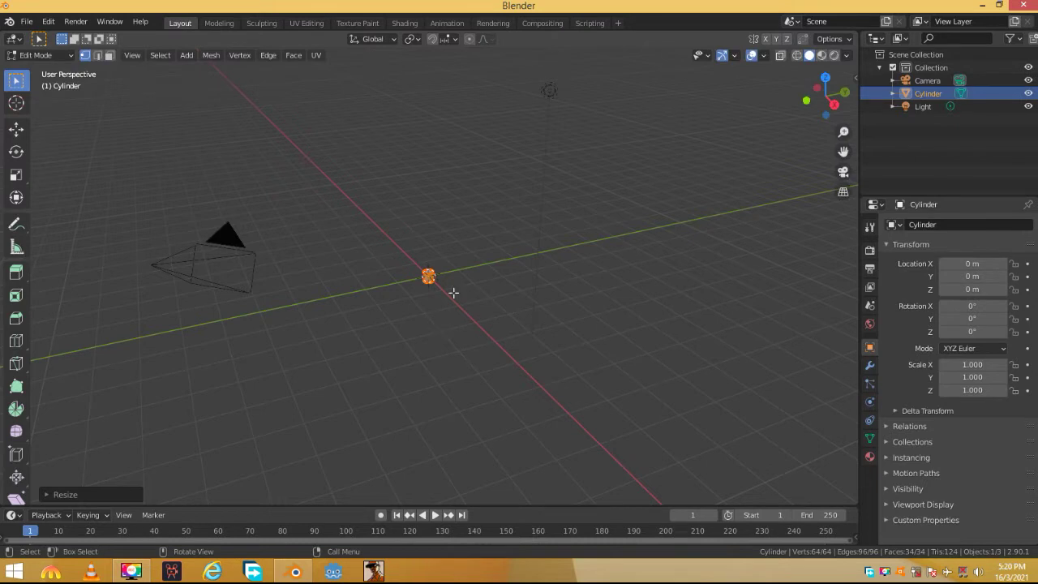
key("s")
key("z")
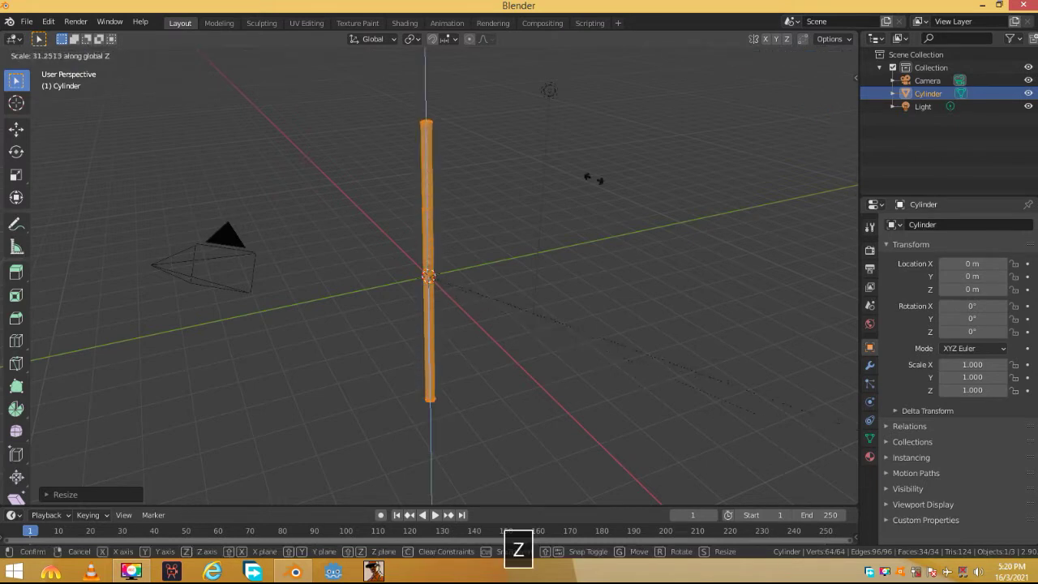
left_click(200, 111)
middle_click_drag(200, 111, 454, 221)
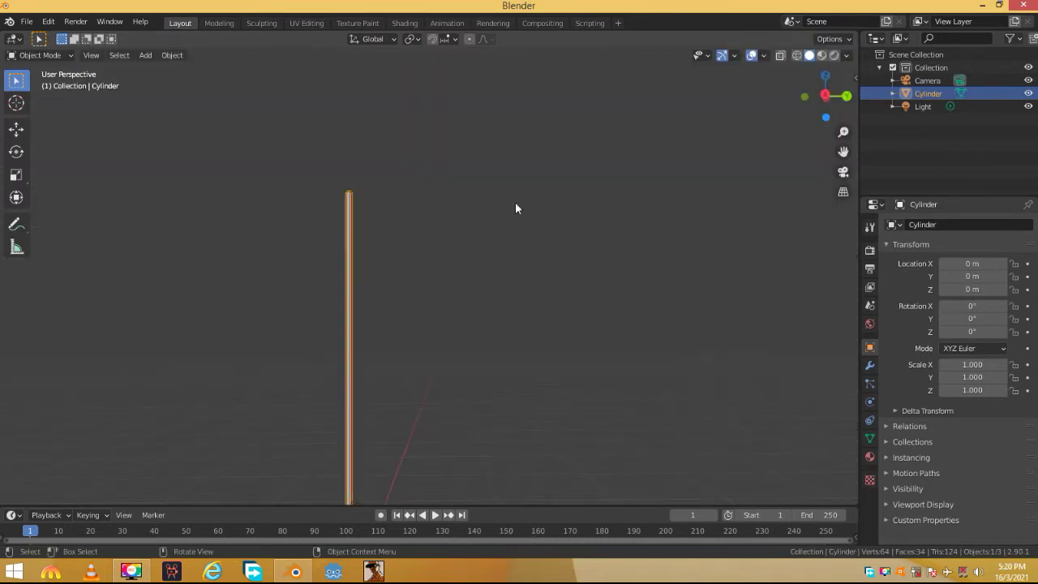
middle_click_drag(515, 202, 478, 291)
- Add a plane and rotate it 90 degrees about the Y axis
key("shift+a")
mouse_move(479, 292)
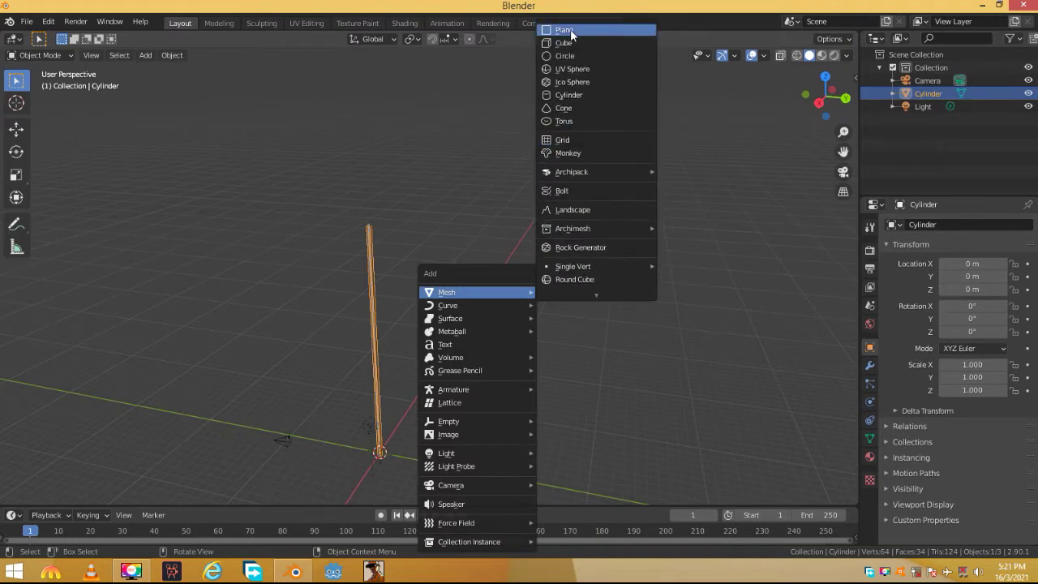
left_click(571, 31)
key("r")
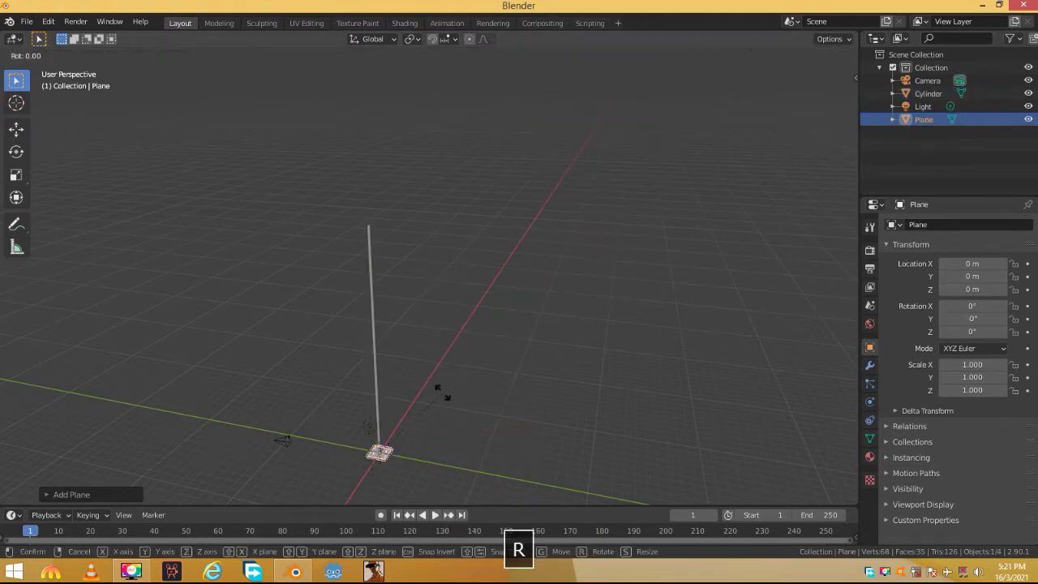
key("y")
key("9")
key("0")
key("Return")
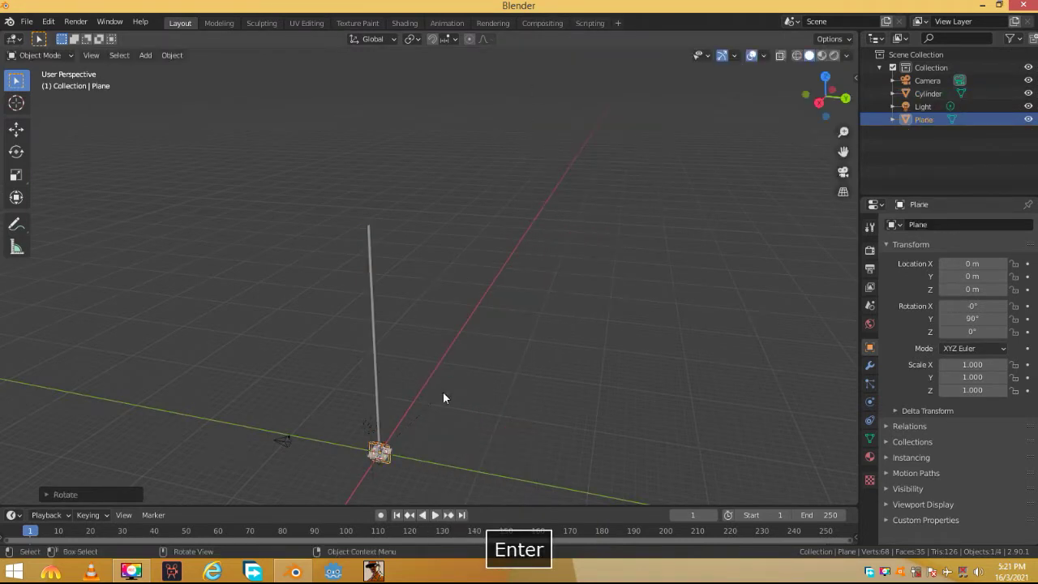
- Enlarge the plane and raise it straight up along Z
key("s")
left_click(542, 487)
key("g")
key("z")
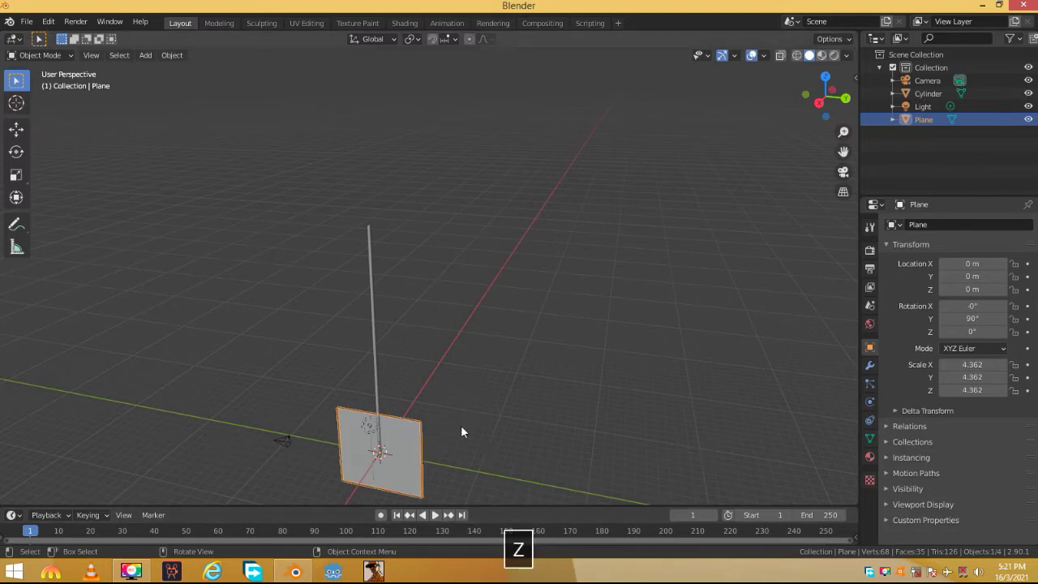
key("g")
key("z")
left_click(565, 244)
key("KP_Decimal")
- Shorten the plane vertically and position it beside the top of the pole
key("s")
key("z")
left_click(524, 273)
key("g")
key("y")
left_click(440, 376)
key("KP_Decimal")
key("g")
key("z")
left_click(529, 346)
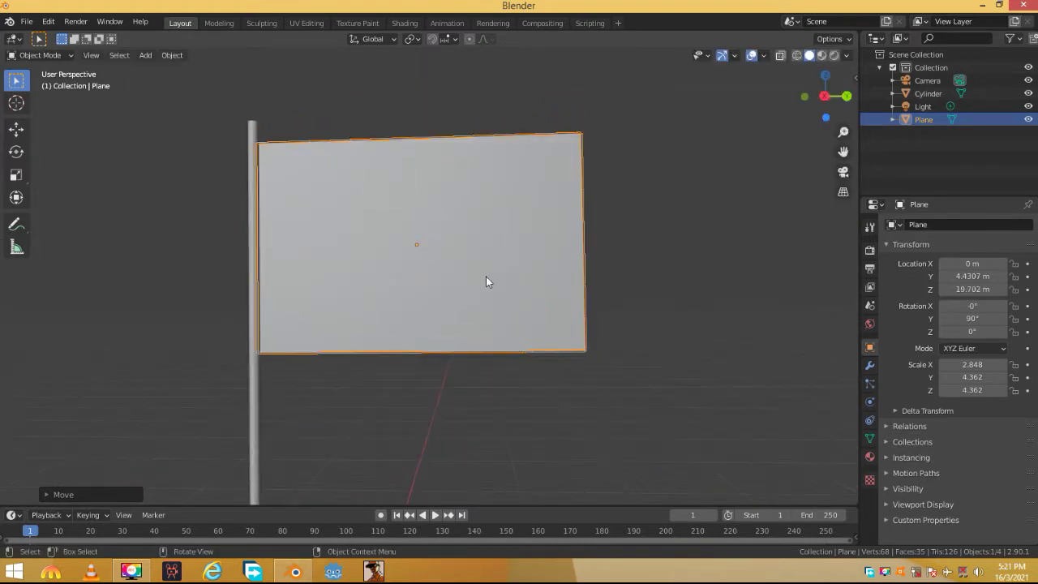
mouse_move(479, 272)
middle_mouse_down()
mouse_move(447, 257)
mouse_move(478, 262)
middle_mouse_up()
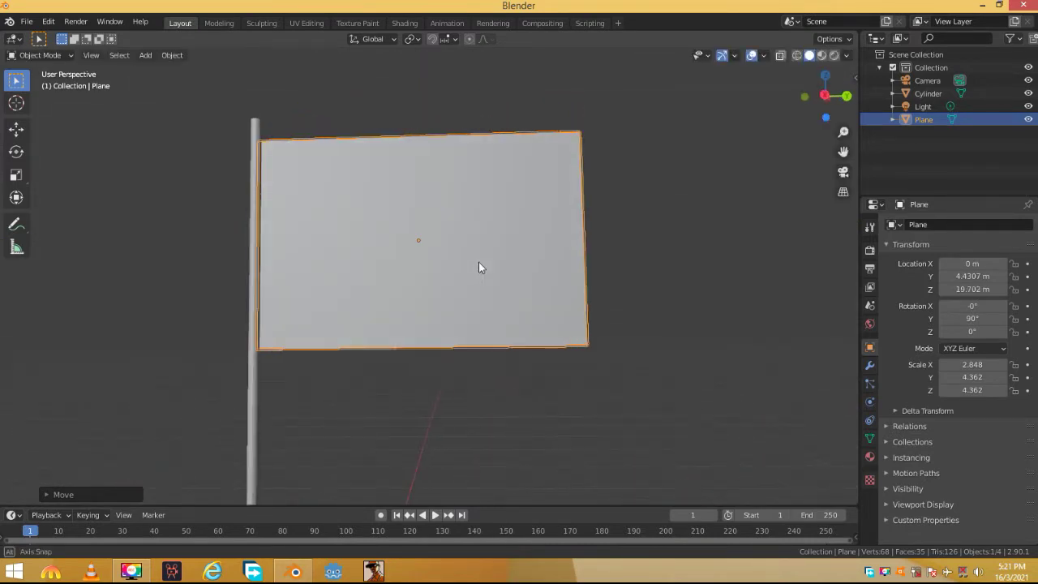
- Subdivide all the plane's vertices with 34 cuts, then deselect everything
key("Tab")
key("a")
right_click(482, 264)
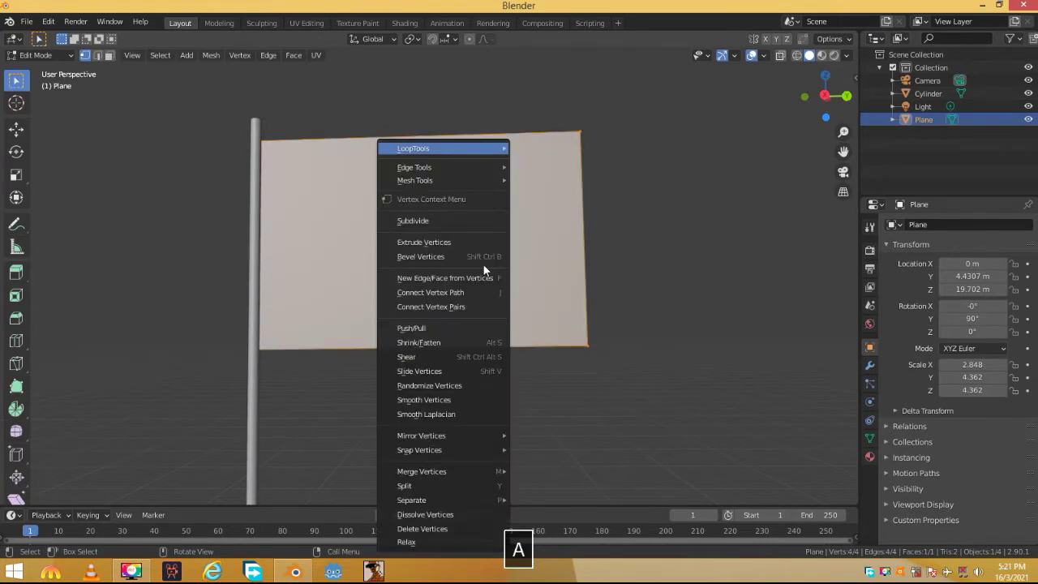
left_click(453, 222)
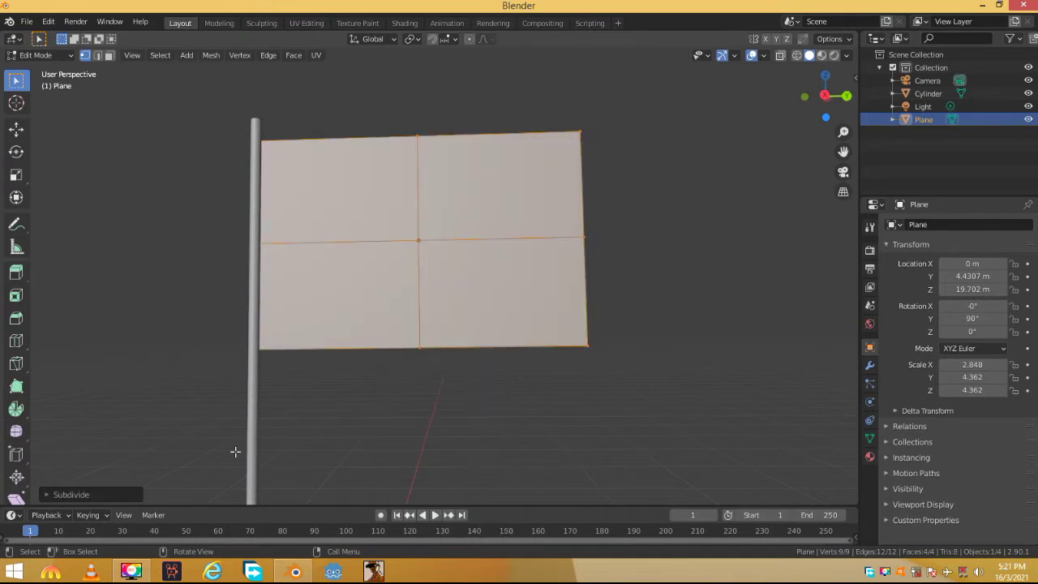
left_click(119, 494)
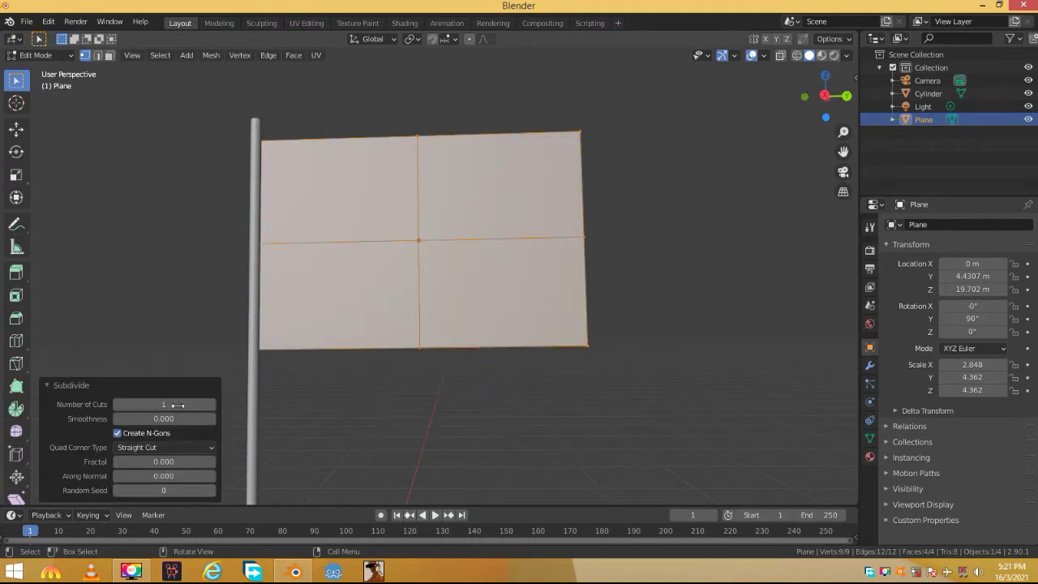
left_click(180, 404)
type("34")
key("Return")
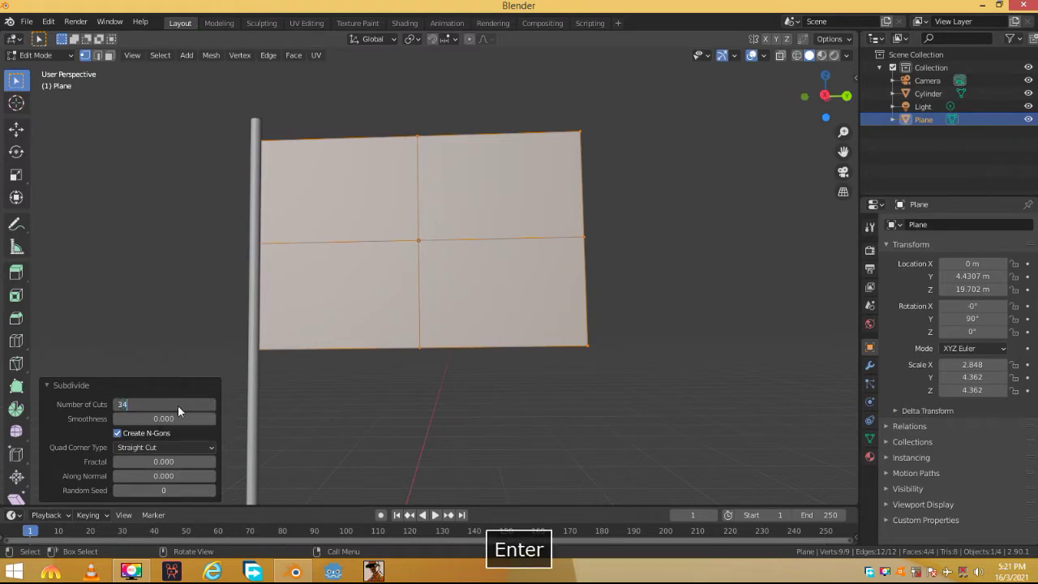
left_click(205, 165)
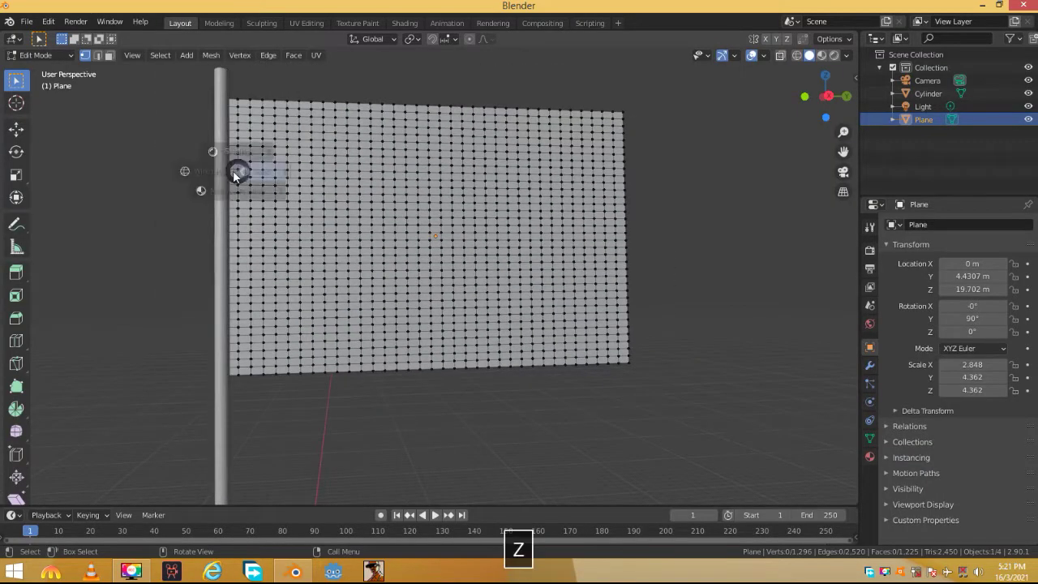
- In wireframe view, select the vertices along the flag's pole-side edge
left_click(119, 171)
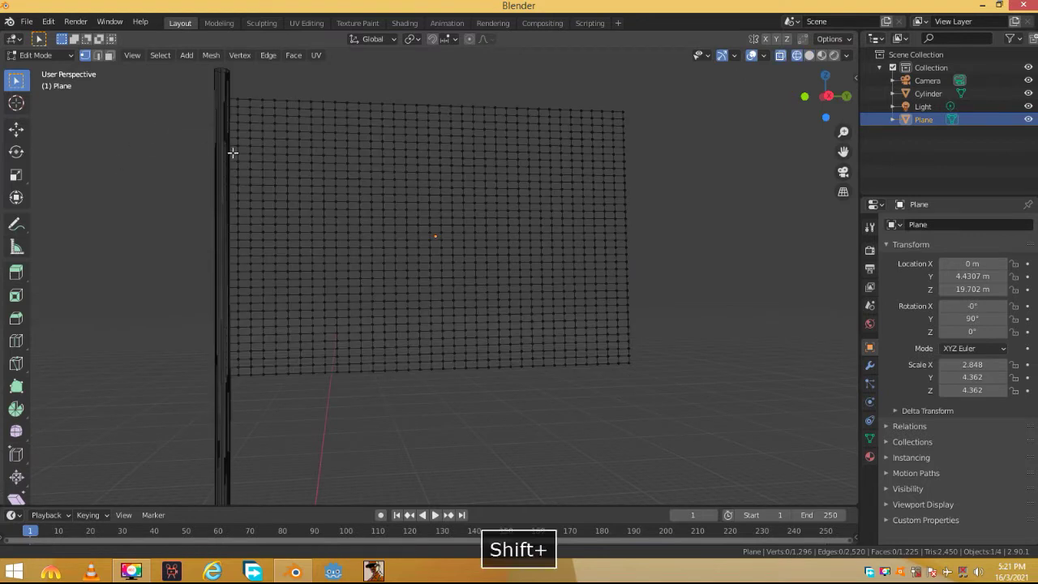
middle_click_drag(233, 153, 229, 127, "shift")
left_click_drag(223, 100, 244, 133)
left_click_drag(240, 401, 245, 374, "shift")
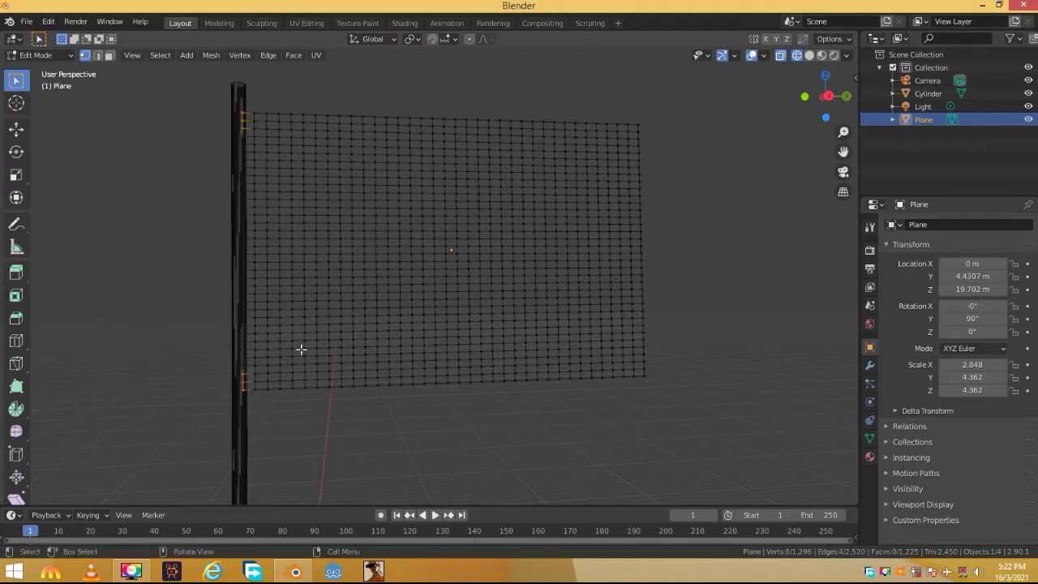
mouse_move(301, 352)
middle_mouse_down()
mouse_move(278, 335)
mouse_move(286, 341)
middle_mouse_up()
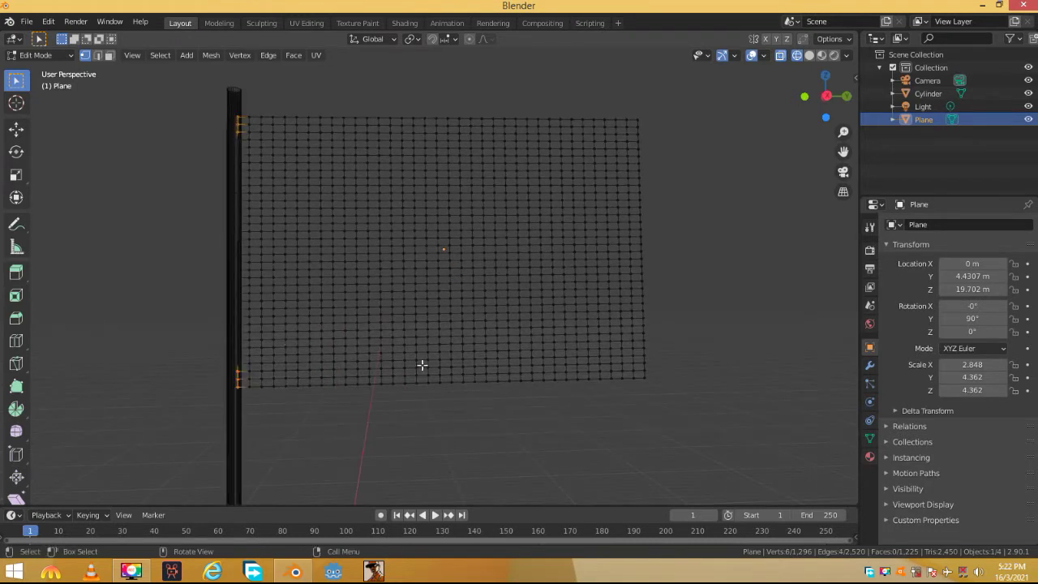
- Create a new vertex group and assign the selected pole-side vertices to it
left_click(870, 439)
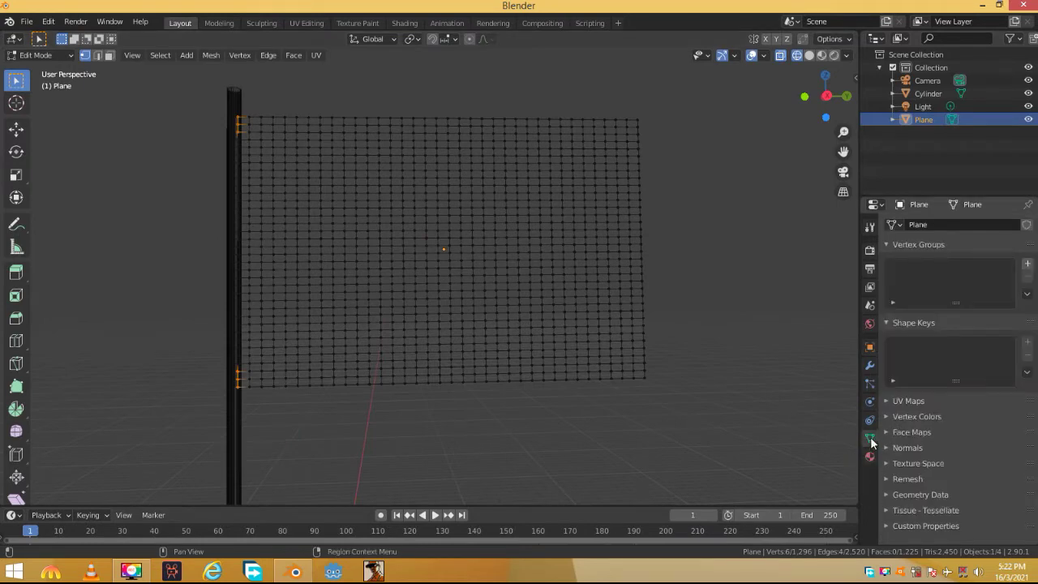
left_click(1027, 263)
left_click(899, 346)
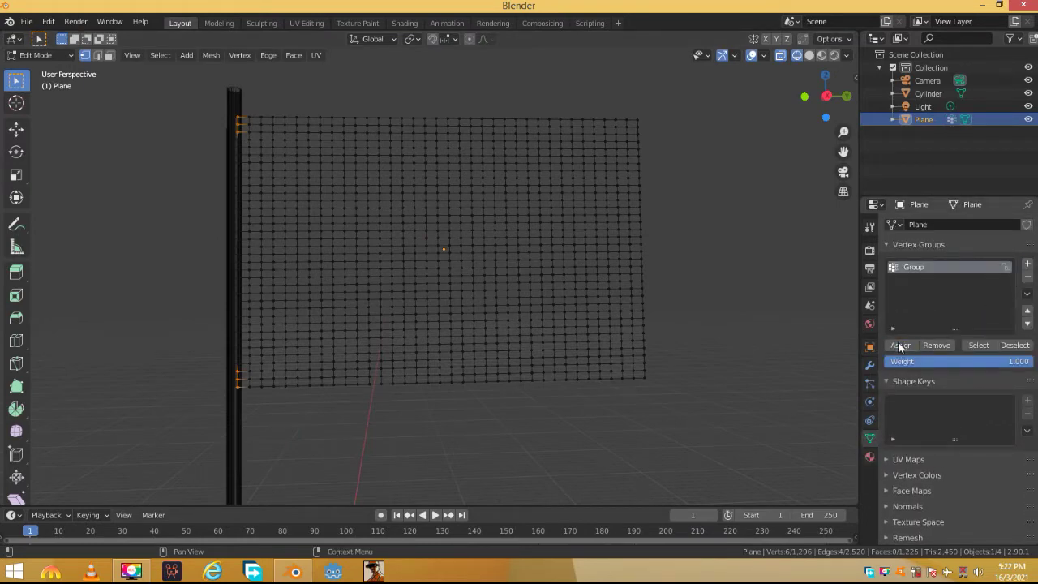
key("Tab")
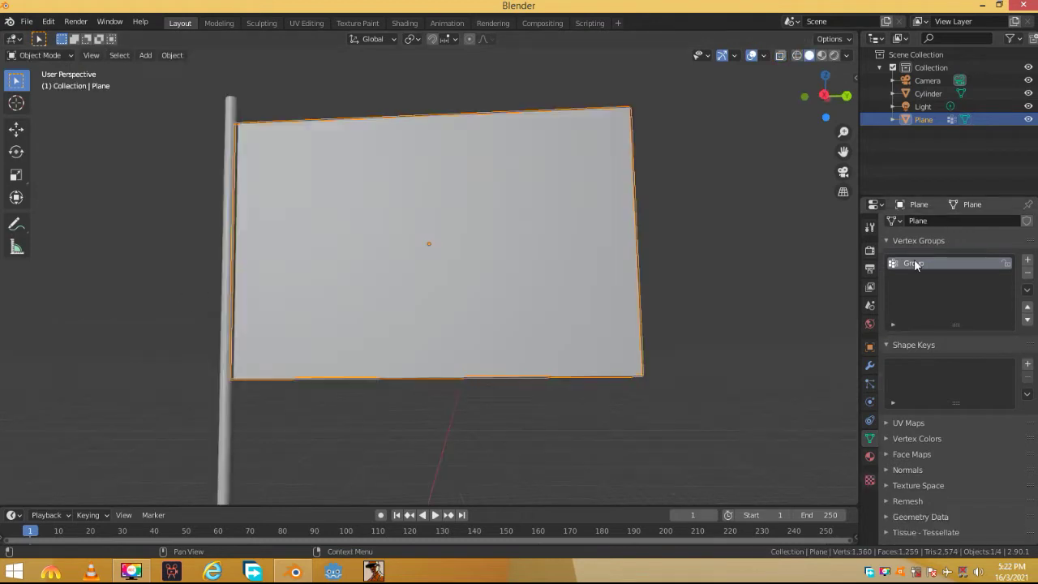
- Rename the vertex group from 'Group' to 'Flag'
double_click(914, 263)
type("F")
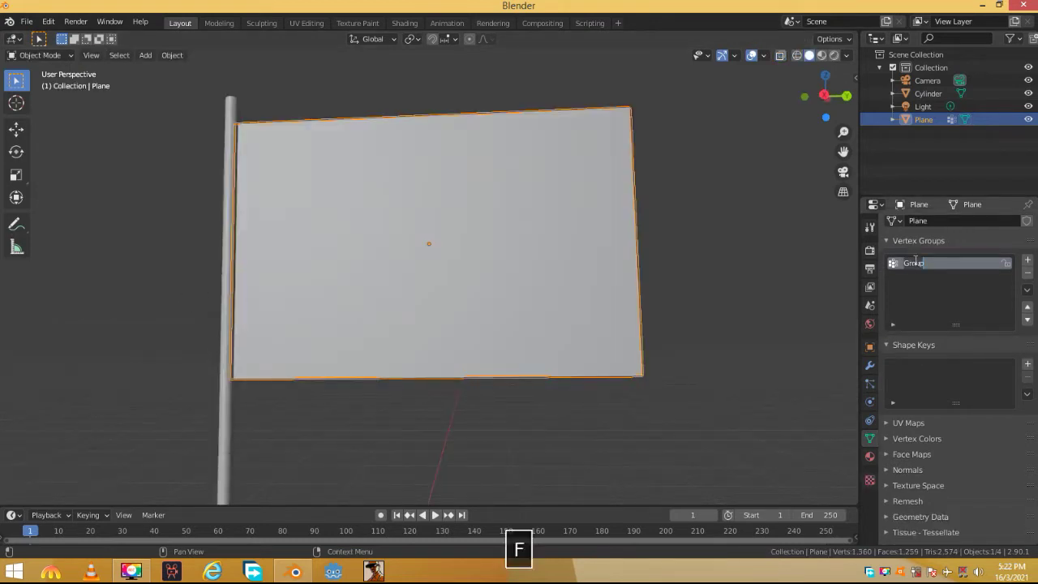
key("BackSpace")
type("Flag")
key("Return")
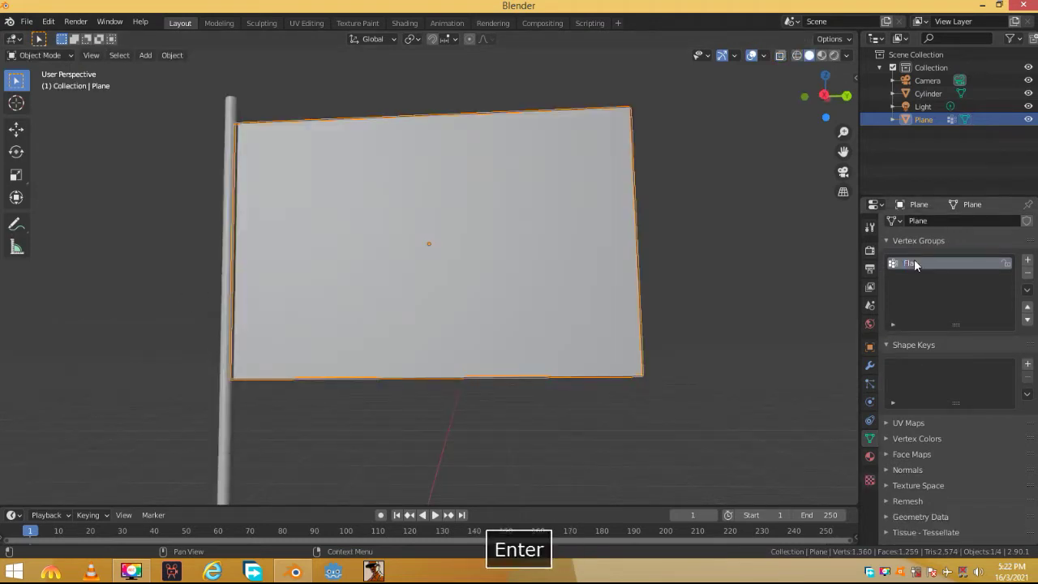
- Add a Cloth modifier to the flag plane and view its physics settings
left_click(870, 366)
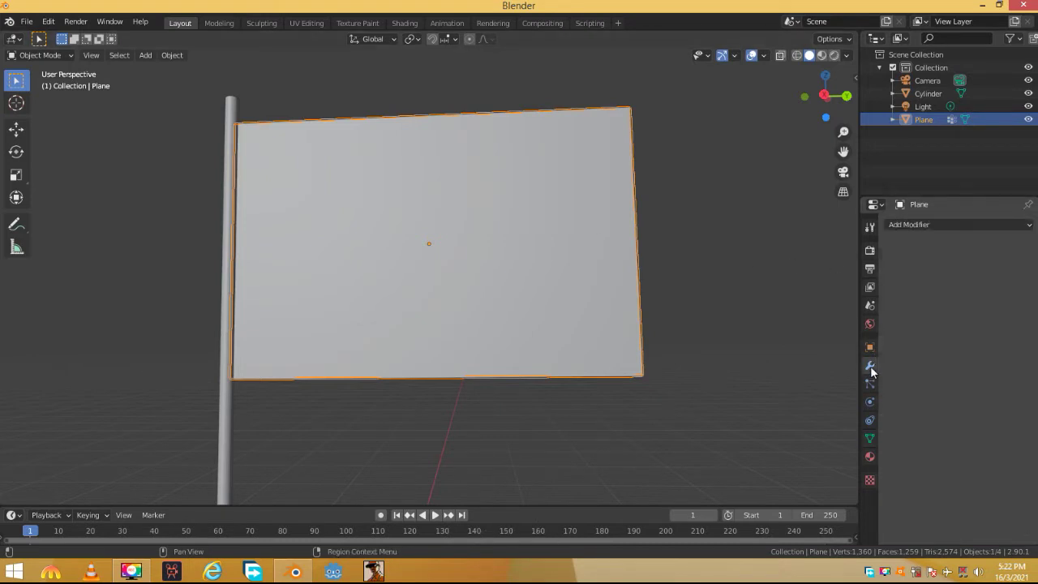
left_click(922, 227)
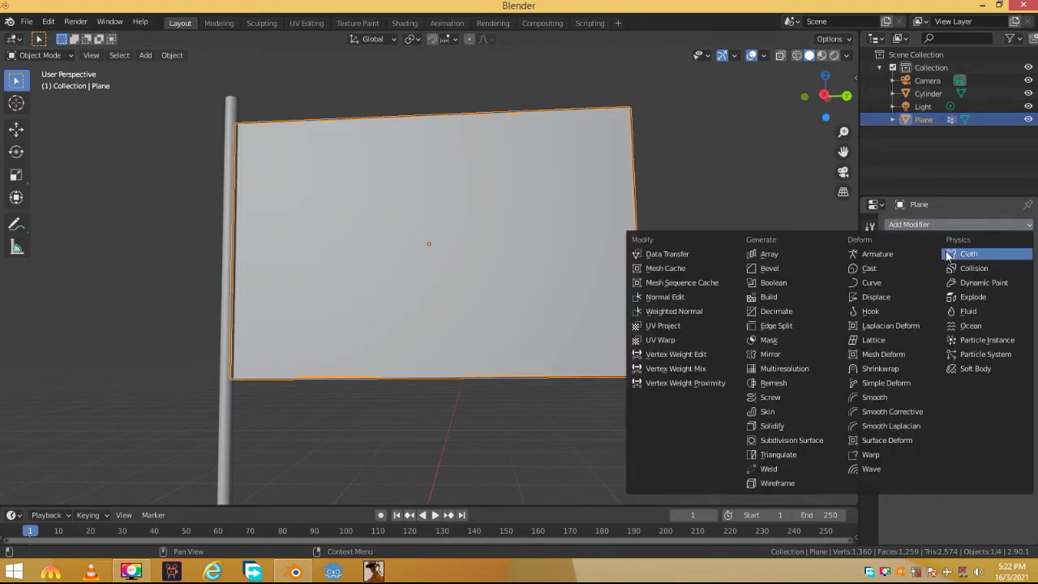
left_click(947, 254)
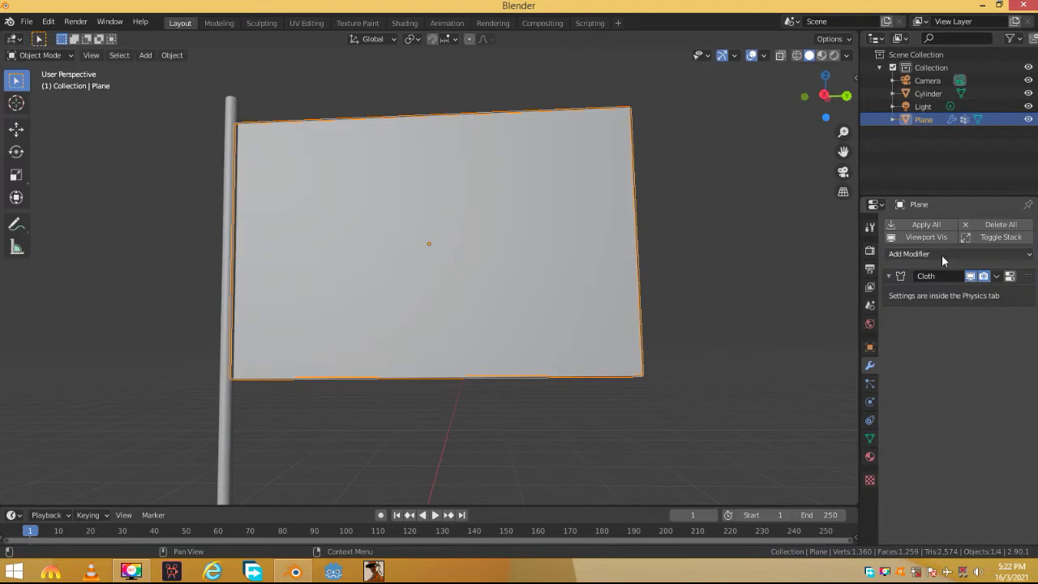
left_click(870, 403)
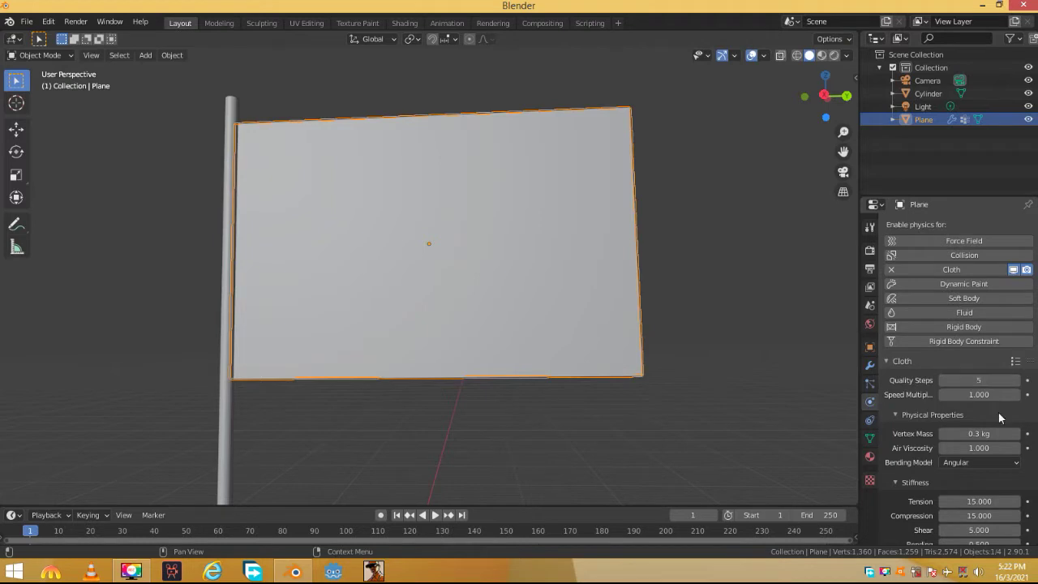
- Test-play the cloth simulation, stop it, and rewind to frame 1
scroll(997, 412, "down", 3)
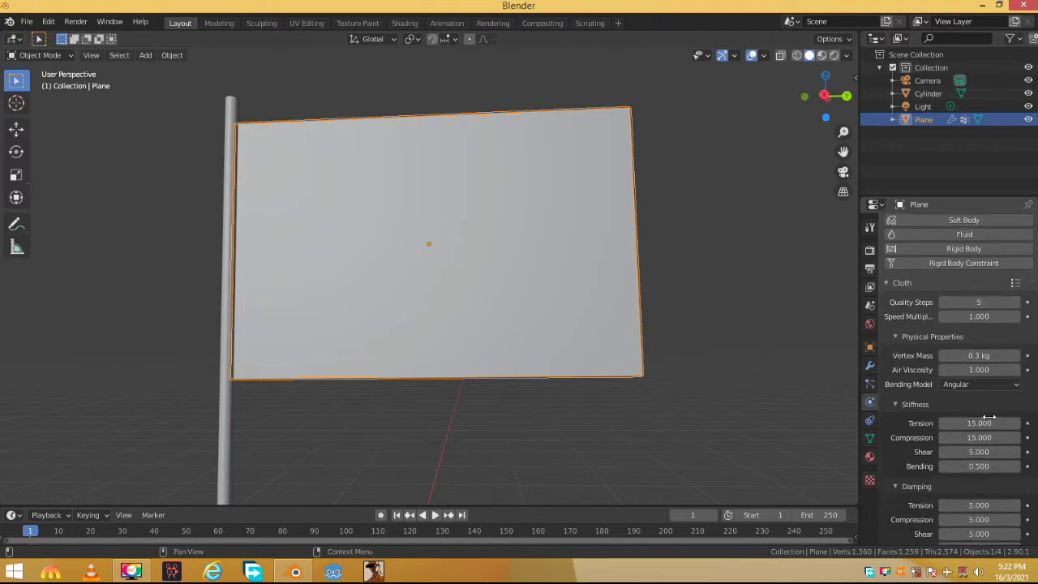
scroll(991, 414, "up", 3)
scroll(536, 406, "down", 6)
scroll(536, 406, "down", 3)
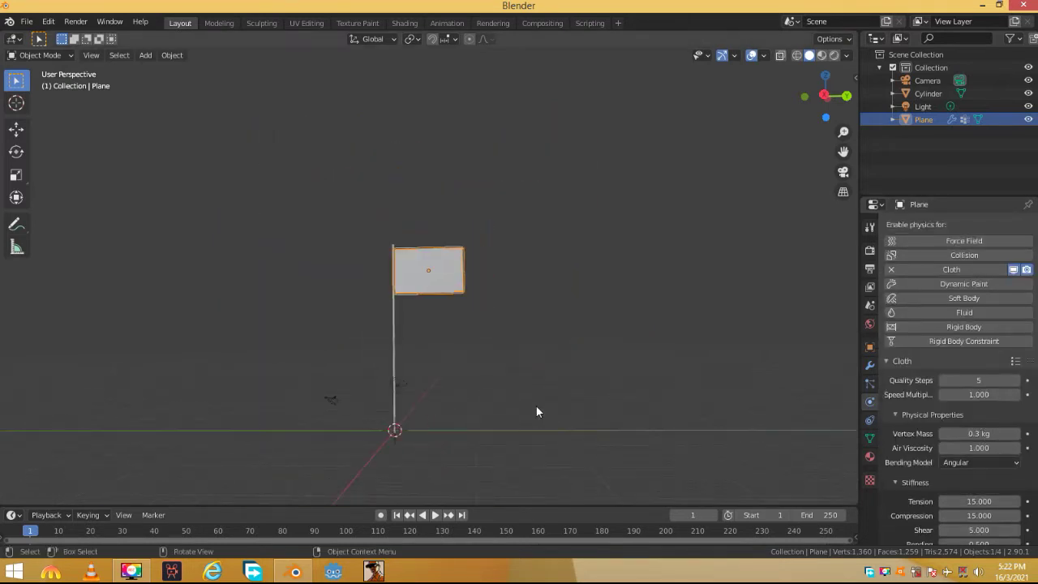
scroll(536, 406, "up", 2)
key("space")
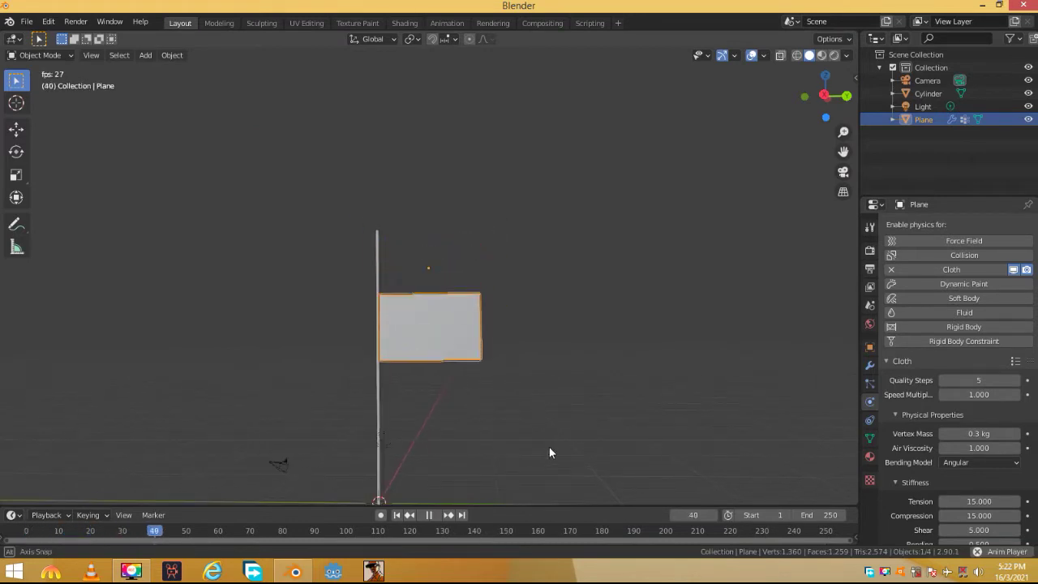
middle_click_drag(549, 448, 481, 478)
key("space")
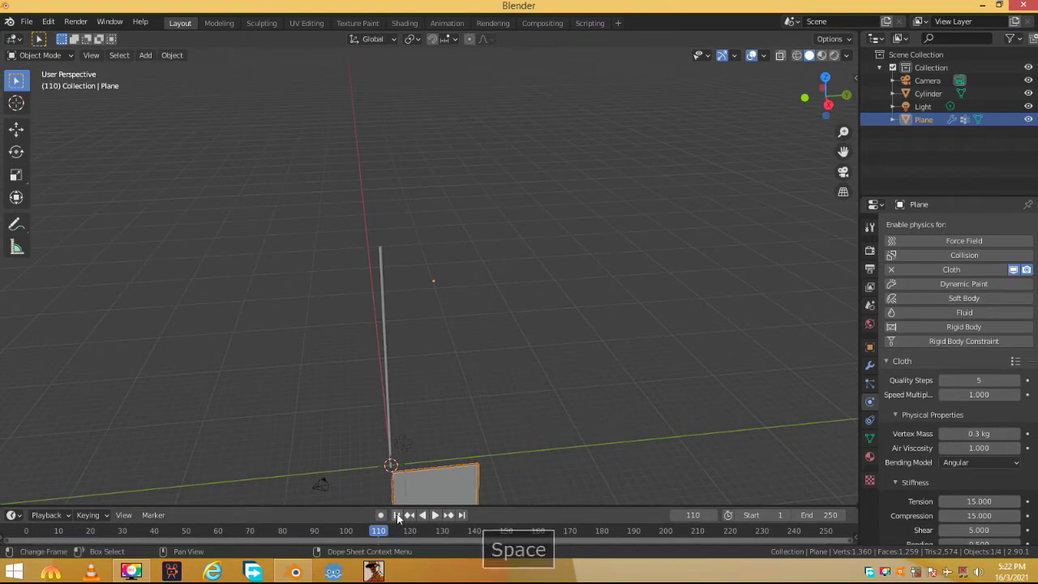
left_click(397, 514)
scroll(501, 384, "up", 4)
middle_click_drag(501, 385, 472, 343)
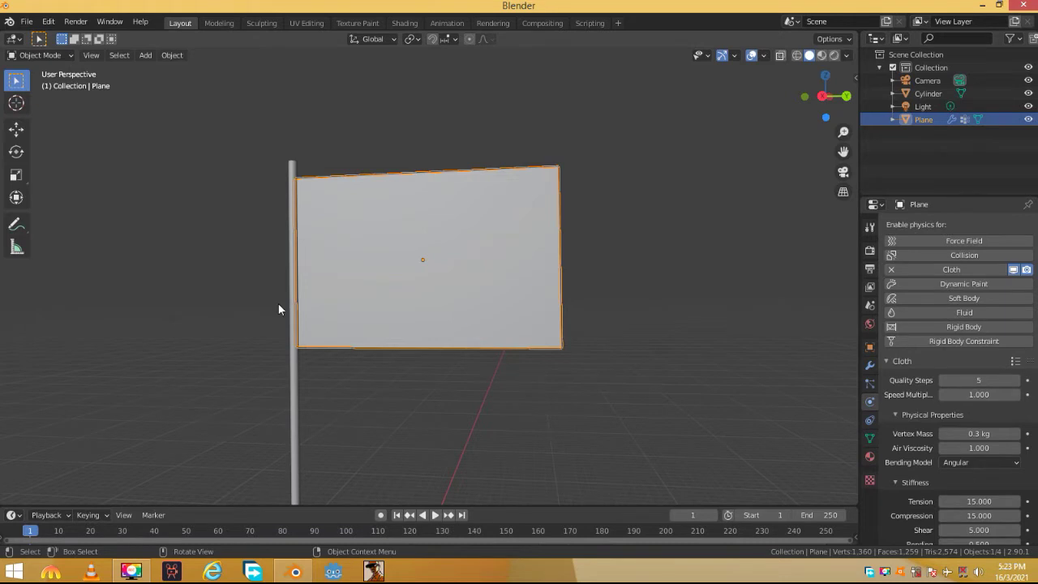
- In the cloth's Shape settings, set Pin Group to the 'Flag' vertex group
scroll(910, 349, "down", 12)
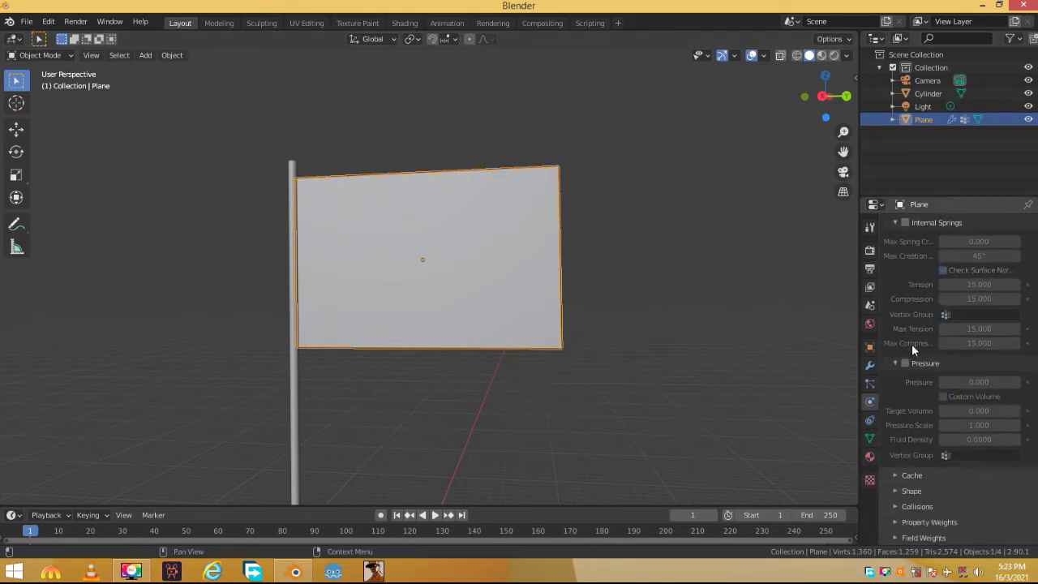
left_click(911, 490)
scroll(916, 492, "down", 2)
scroll(916, 497, "down", 2)
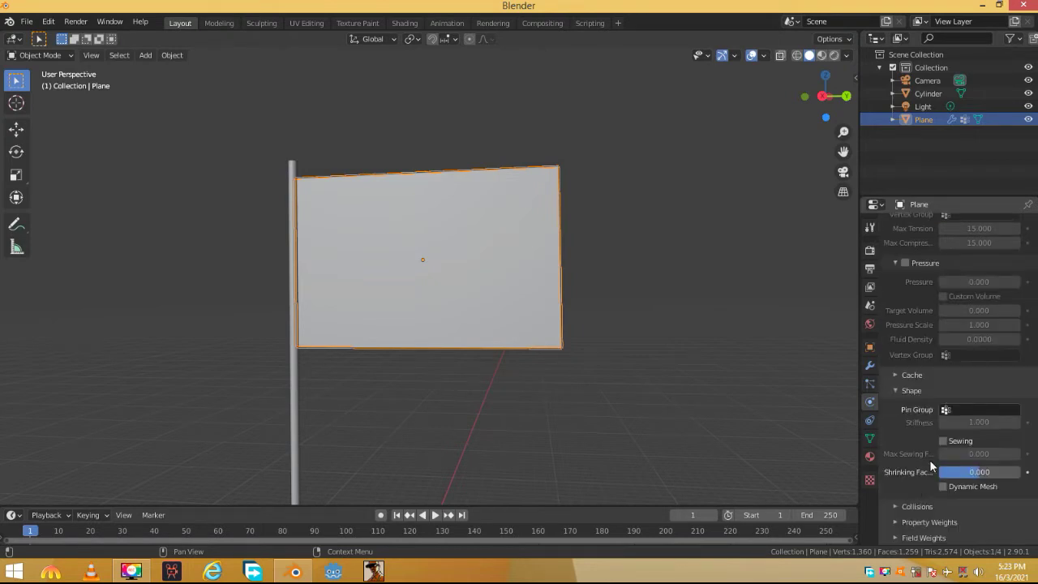
left_click(945, 409)
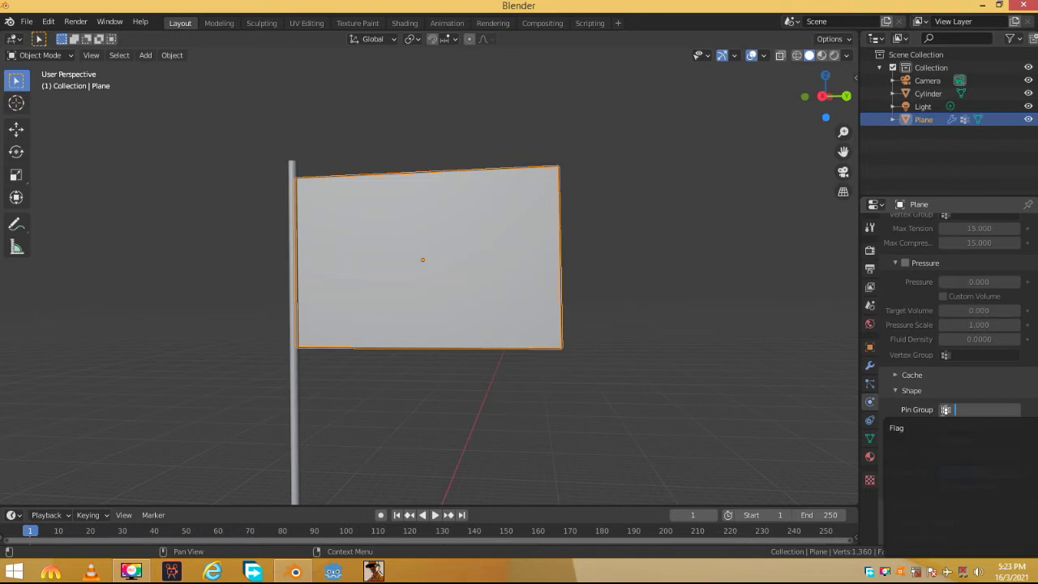
left_click(906, 428)
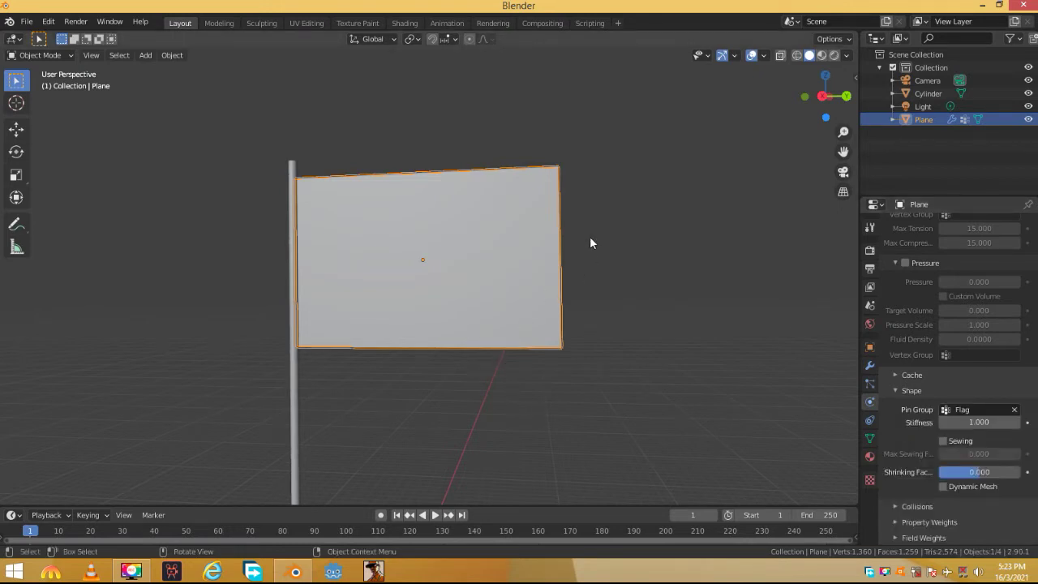
key("space")
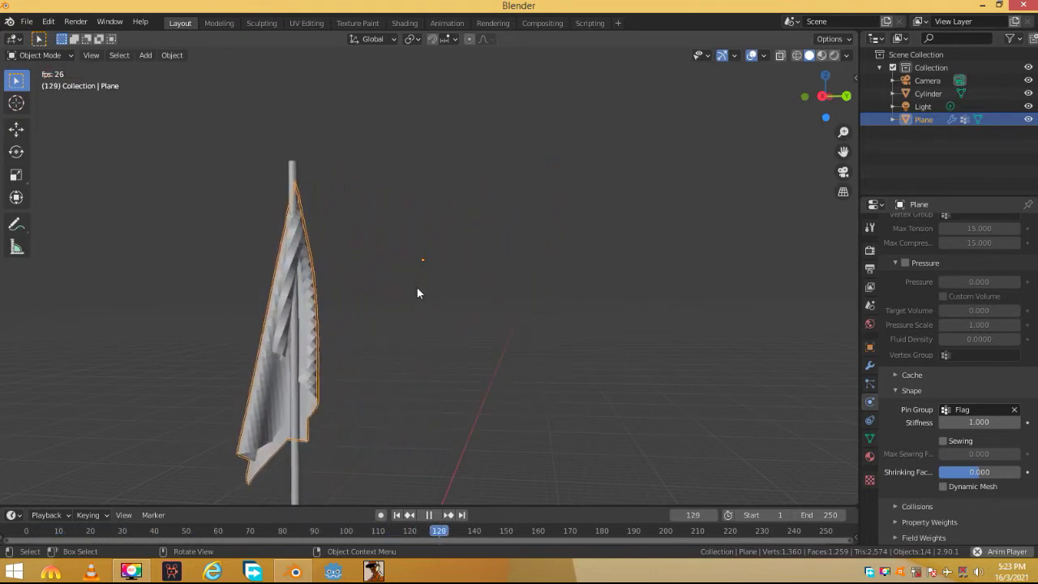
middle_click_drag(417, 290, 451, 278)
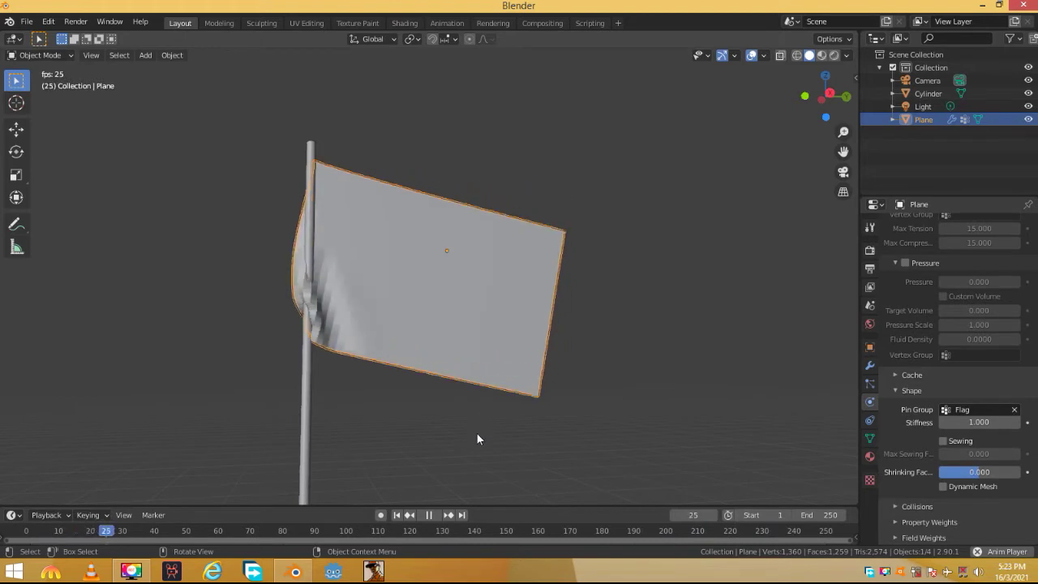
key("space")
left_click(397, 515)
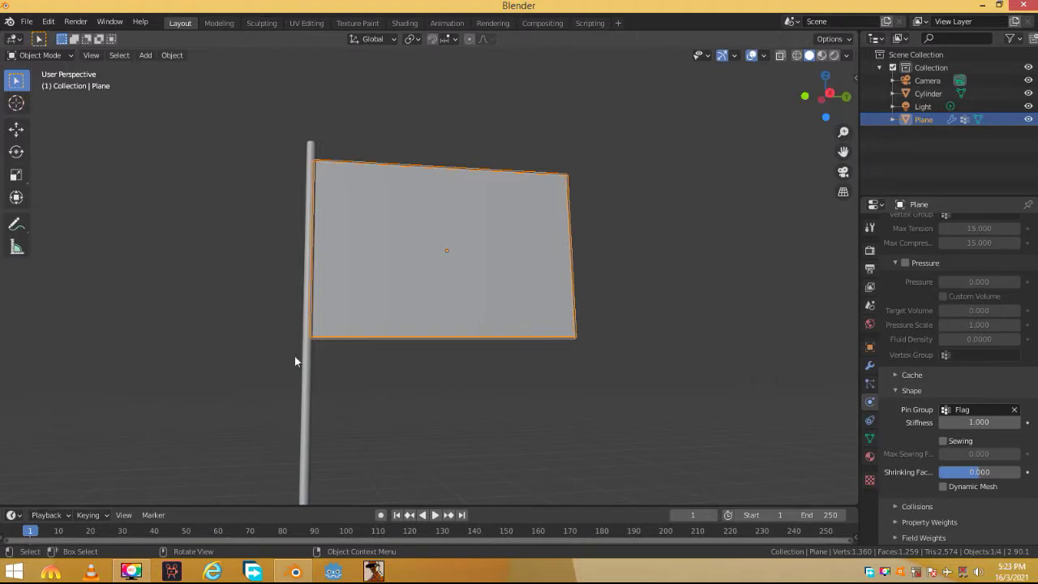
- Enable Collision physics on the cylinder pole and test-play the flag against it
left_click(305, 224)
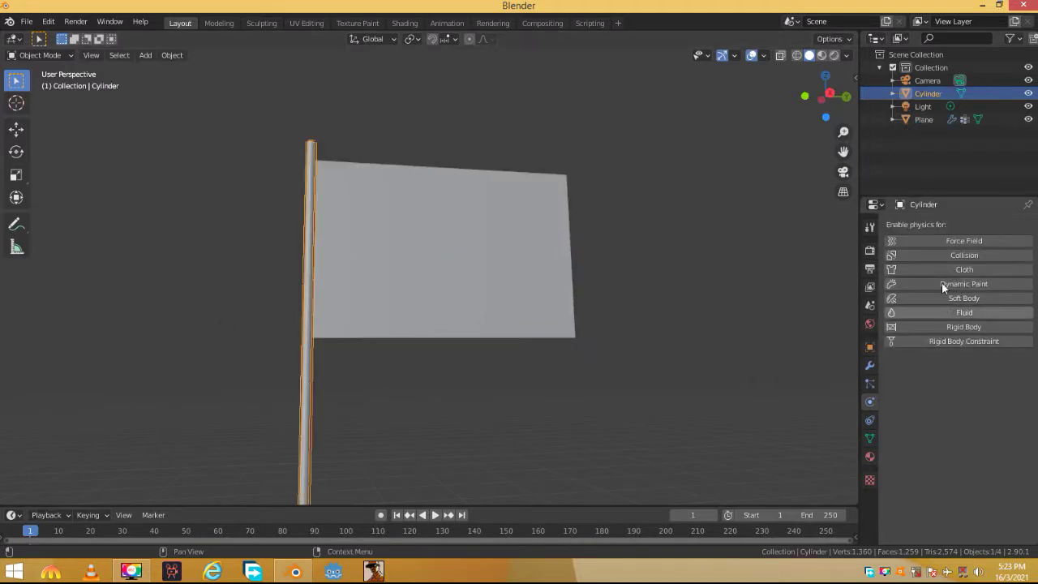
left_click(939, 256)
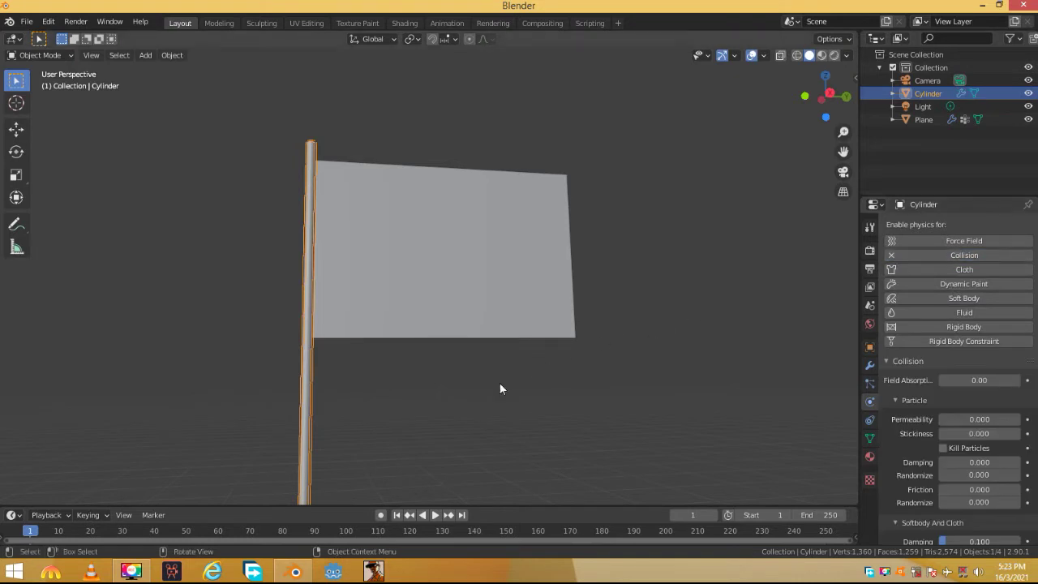
key("space")
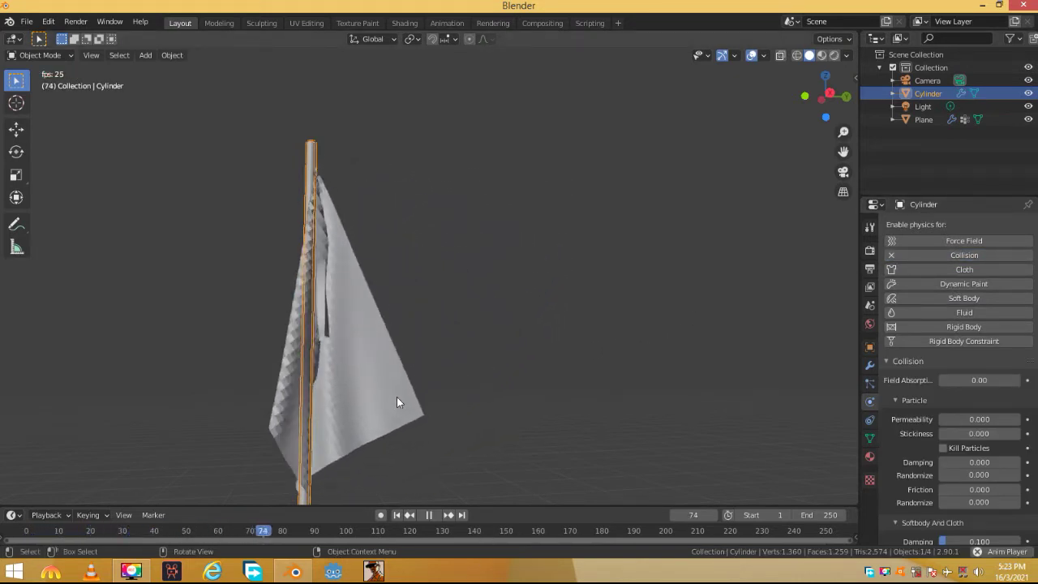
key("Escape")
middle_click_drag(397, 396, 392, 438)
key("shift+Left")
- Apply Shade Smooth to the flag plane
left_click(410, 281)
right_click(411, 281)
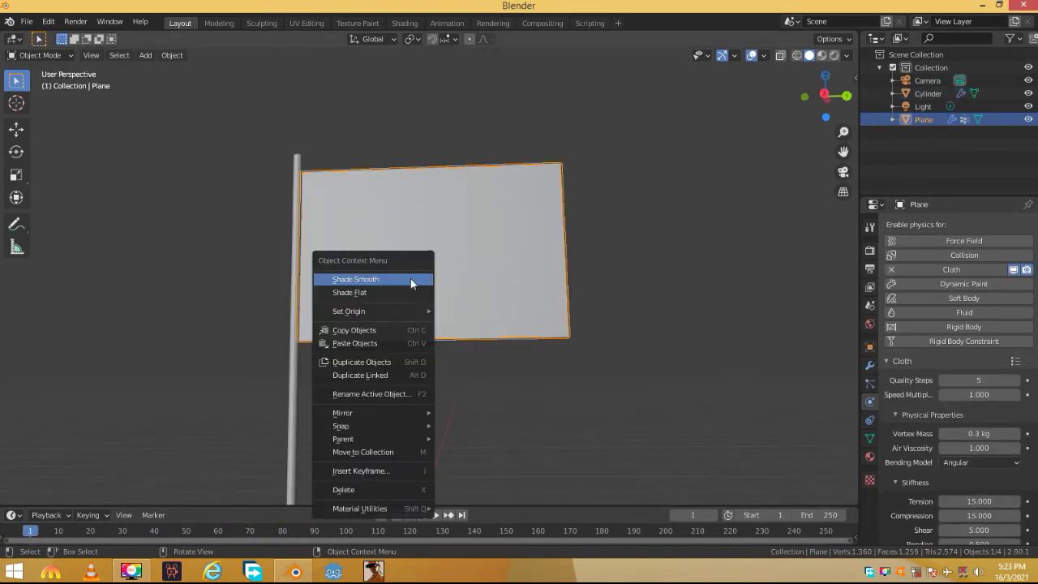
left_click(411, 281)
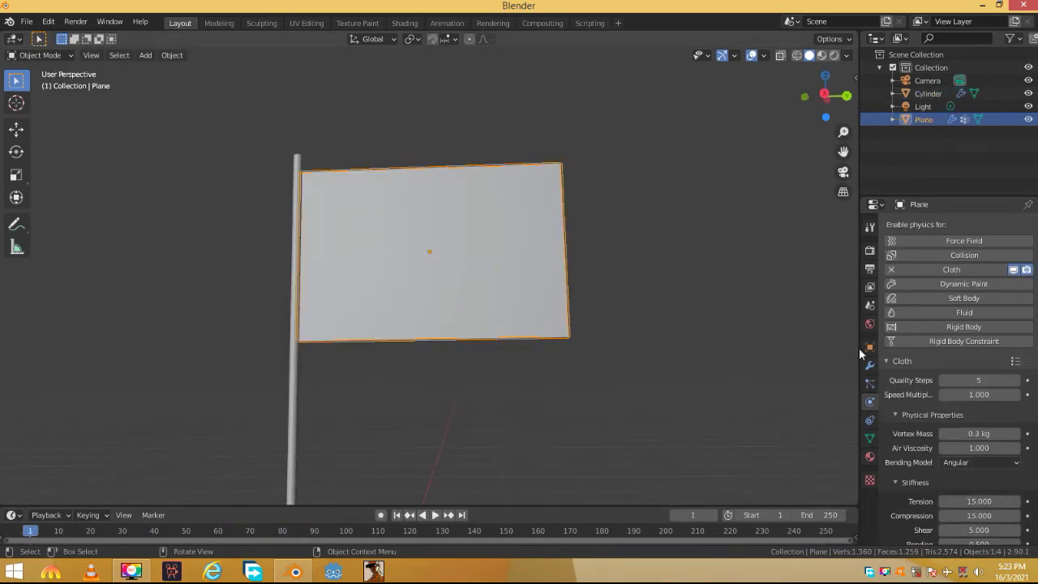
- Turn on Self Collisions in the cloth's Collisions settings
scroll(957, 415, "down", 15)
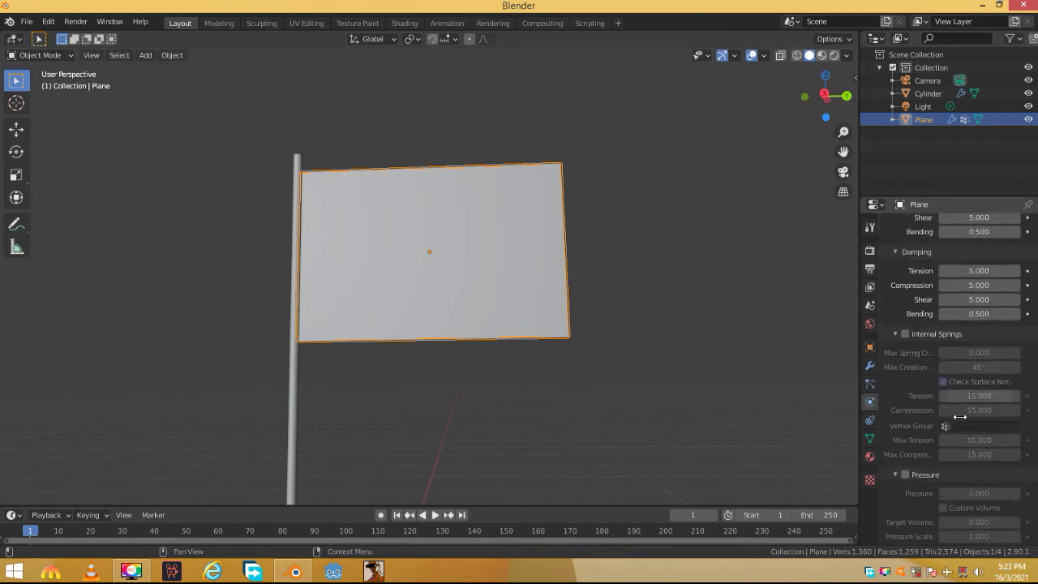
scroll(953, 418, "down", 2)
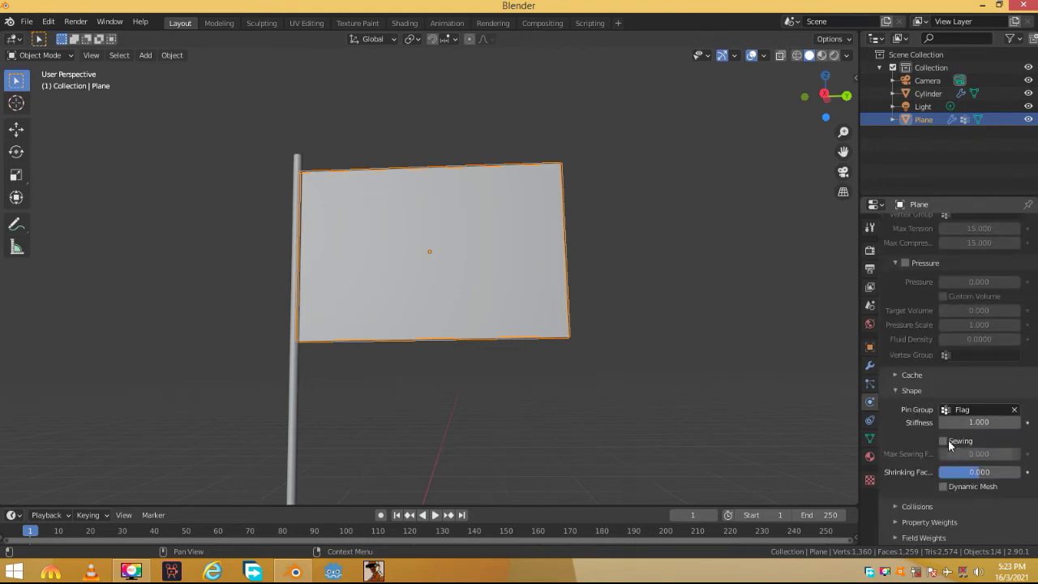
left_click(911, 507)
scroll(924, 470, "down", 5)
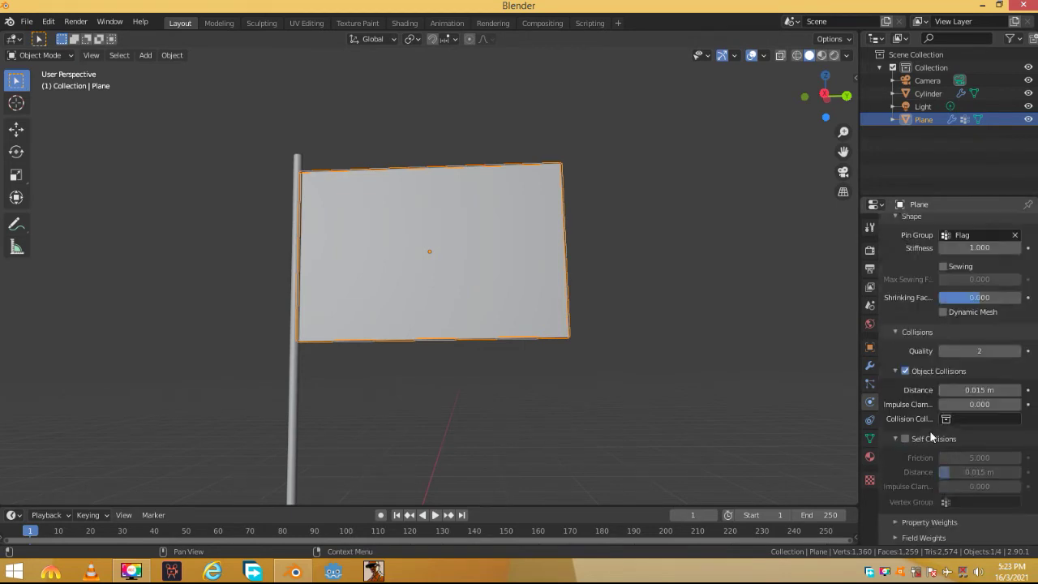
left_click(906, 439)
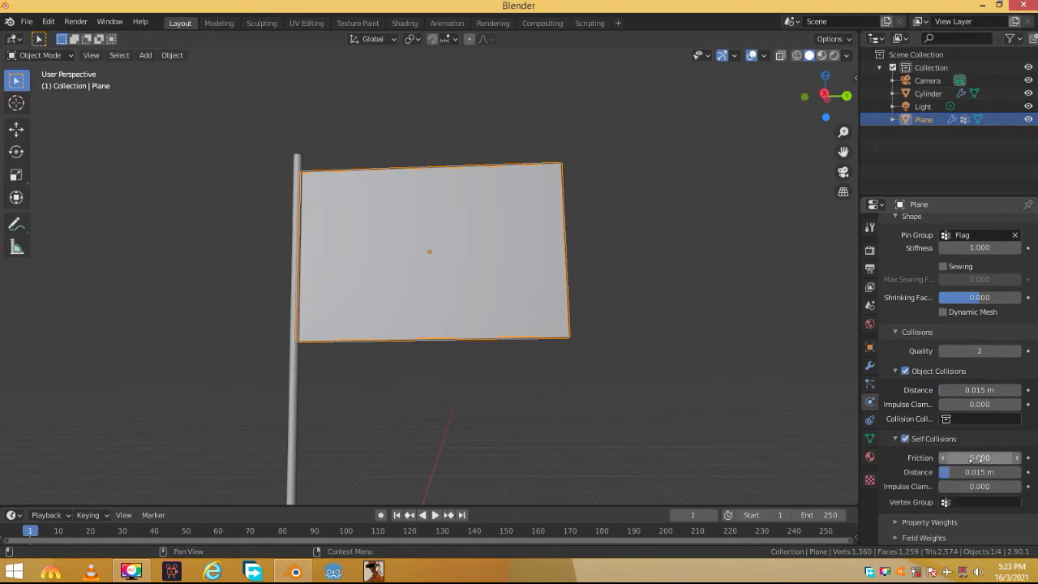
- Play the simulation to check the flag, then rewind to frame 1
key("space")
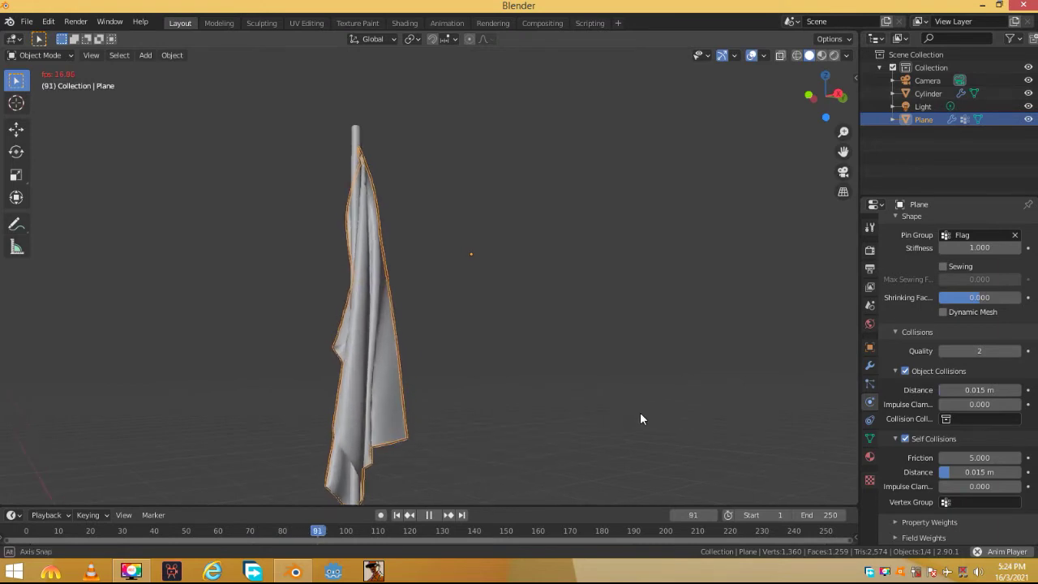
middle_click_drag(624, 420, 493, 470)
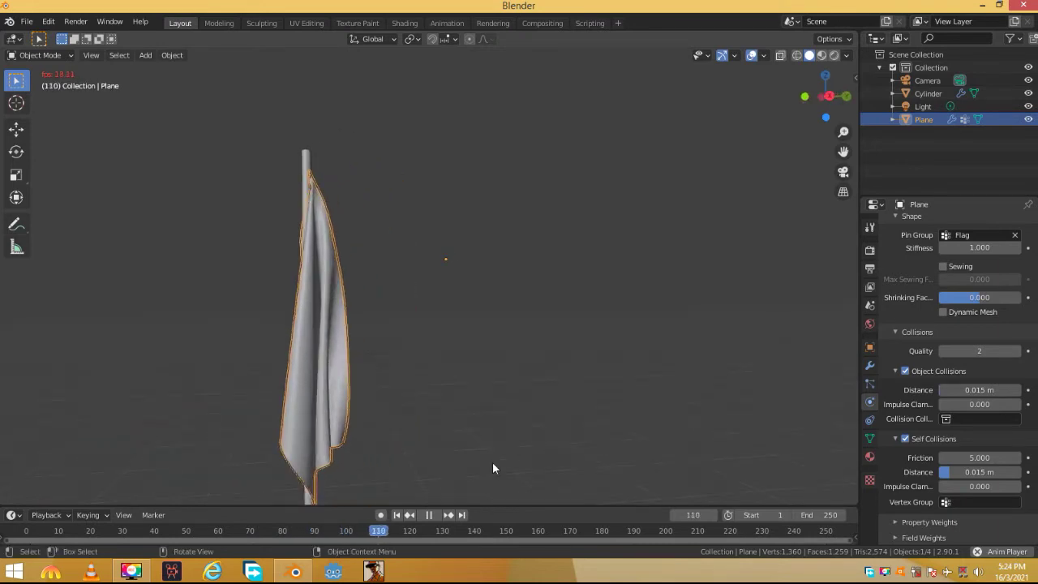
left_click(409, 515)
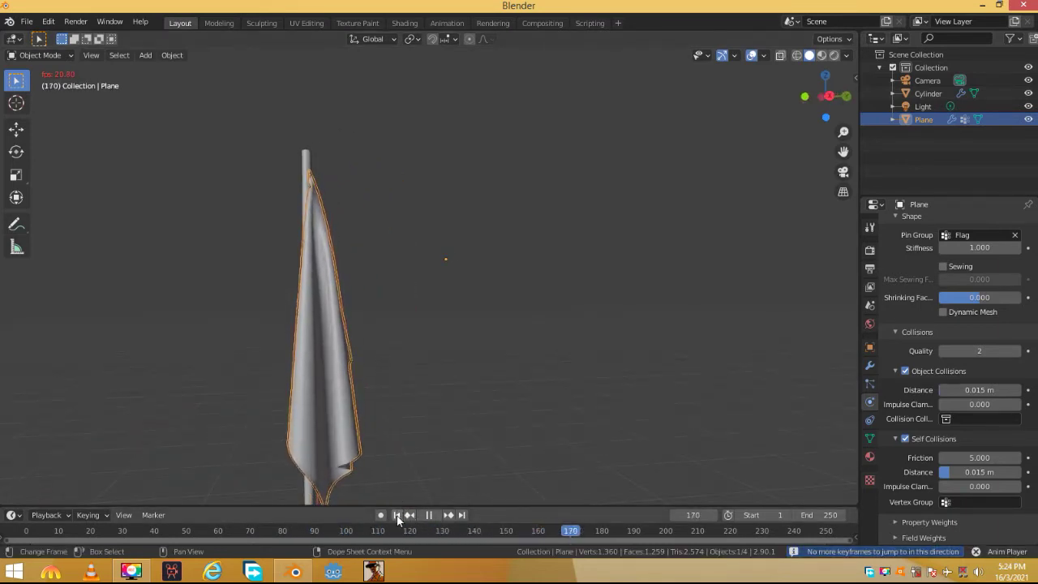
left_click(397, 514)
key("space")
key("space")
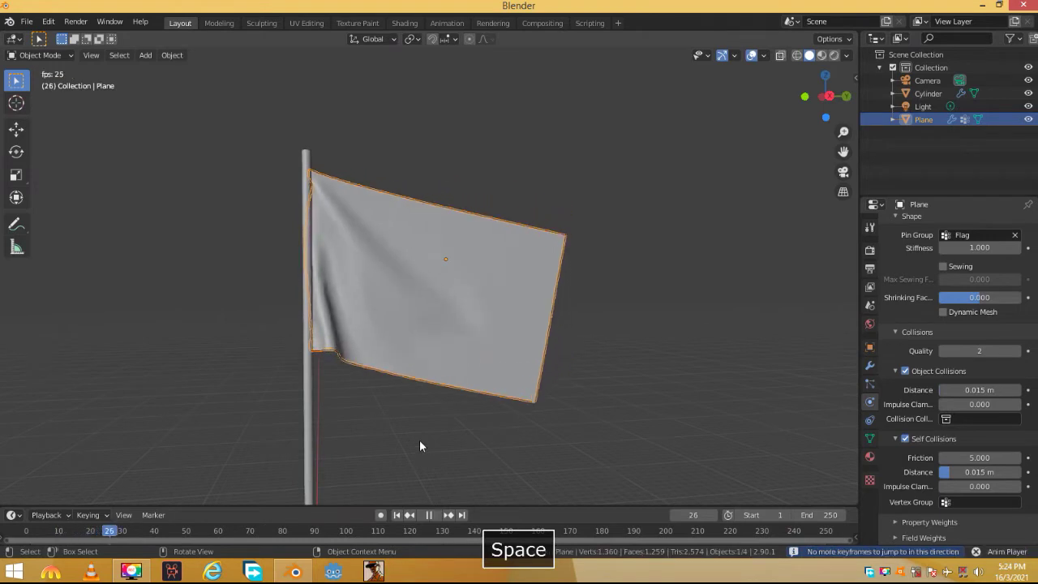
key("space")
left_click(396, 515)
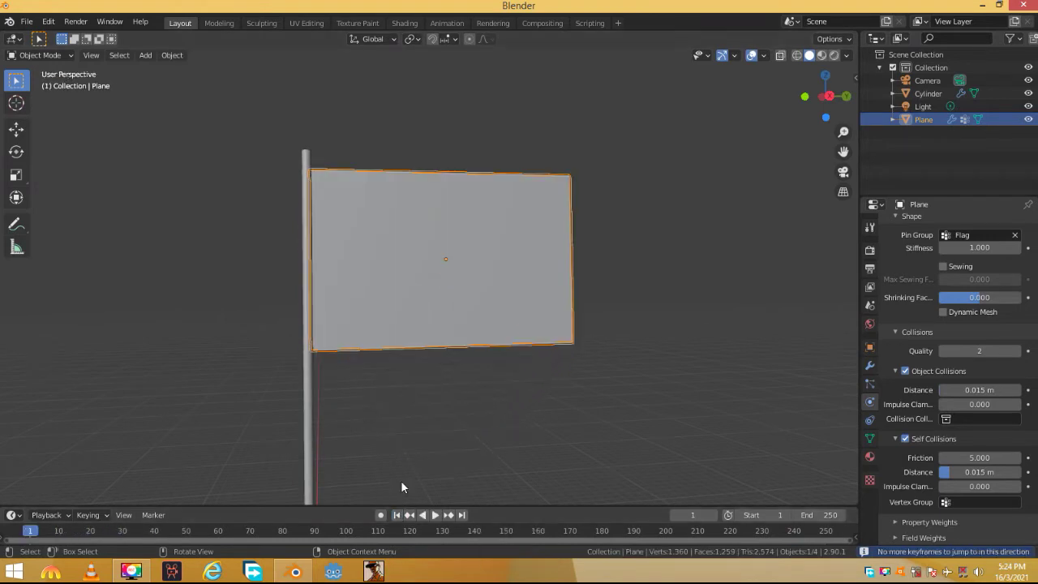
middle_click_drag(601, 323, 531, 337)
- Add a Wind force field to the scene
key("shift+a")
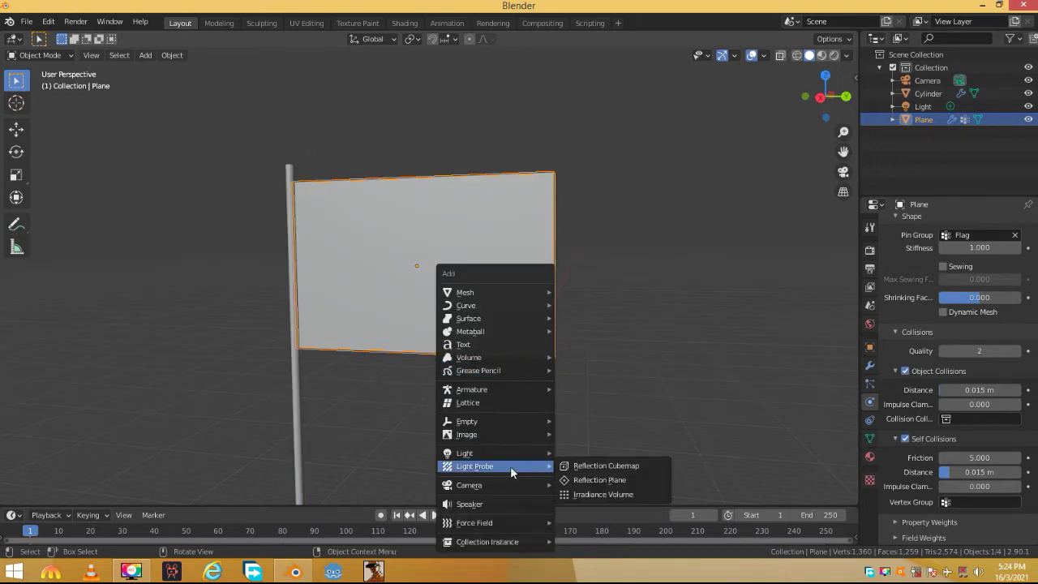
mouse_move(492, 522)
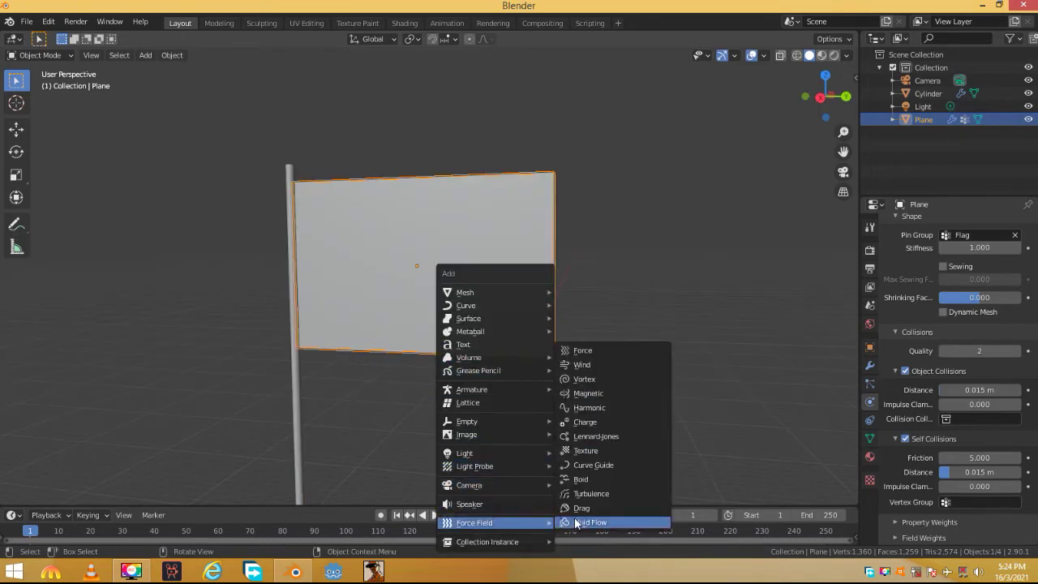
left_click(580, 365)
middle_click_drag(549, 372, 475, 123, "shift")
scroll(473, 134, "down", 5)
- Raise the wind field 18 m along Z, undoing the stray sideways move
key("g")
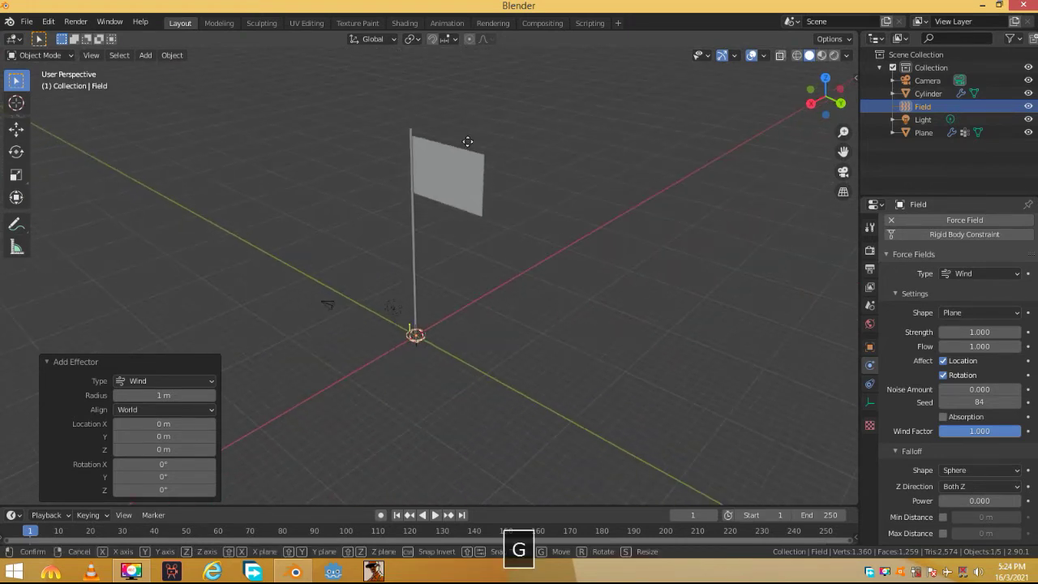
key("z")
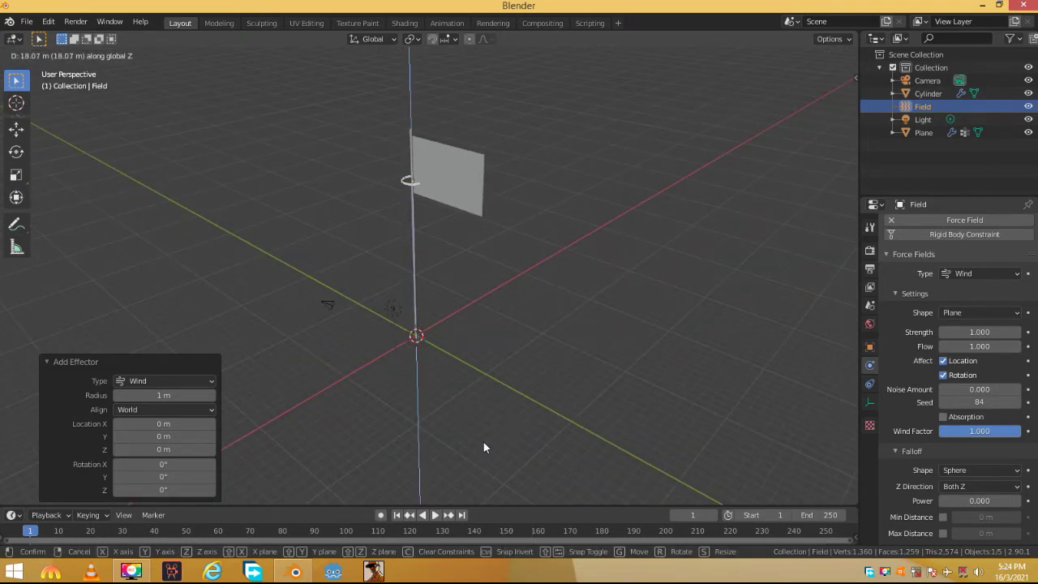
left_click(483, 447)
key("g")
key("y")
key("x")
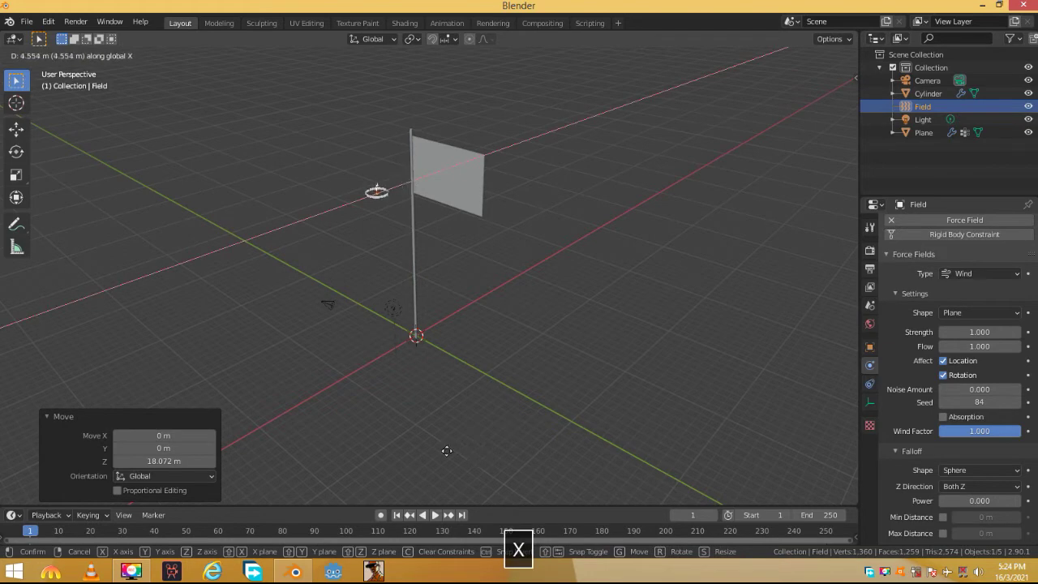
key("g")
key("ctrl+z")
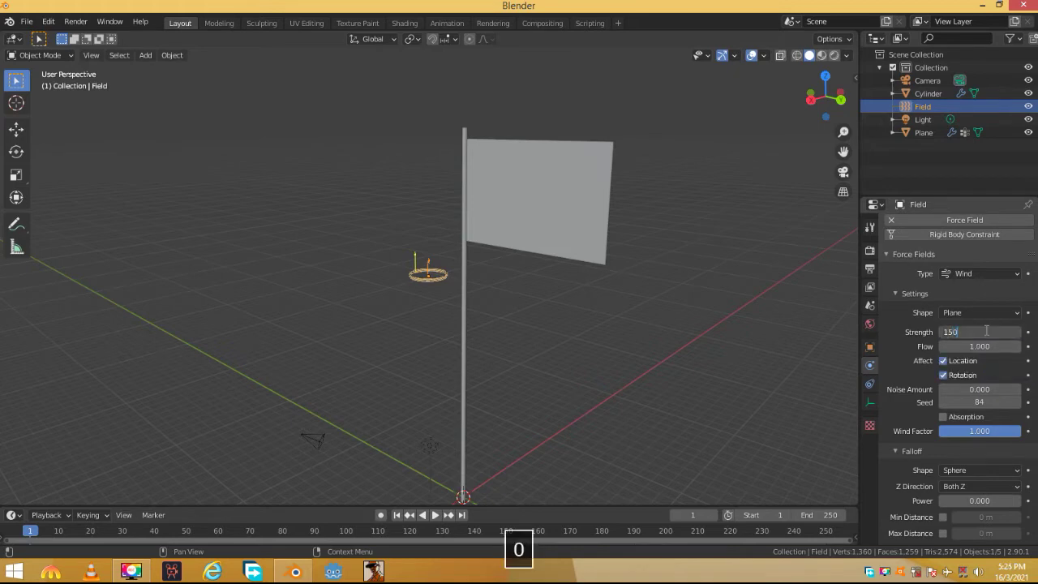
- Set the wind strength to 1500, test-play the flag, and rewind to frame 1
type("0")
key("Return")
middle_click_drag(423, 253, 441, 252)
key("space")
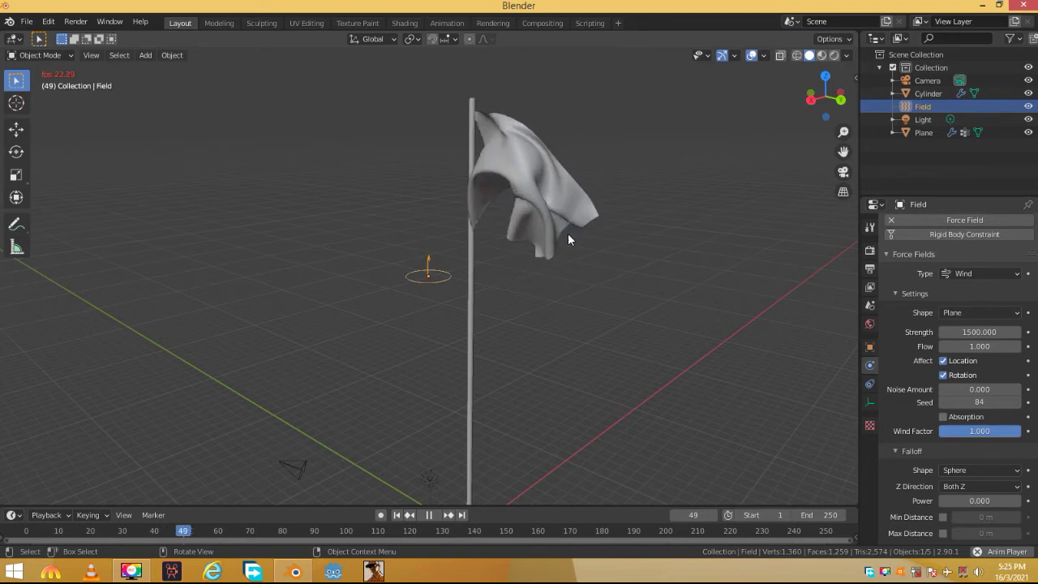
middle_click_drag(568, 233, 547, 225)
key("space")
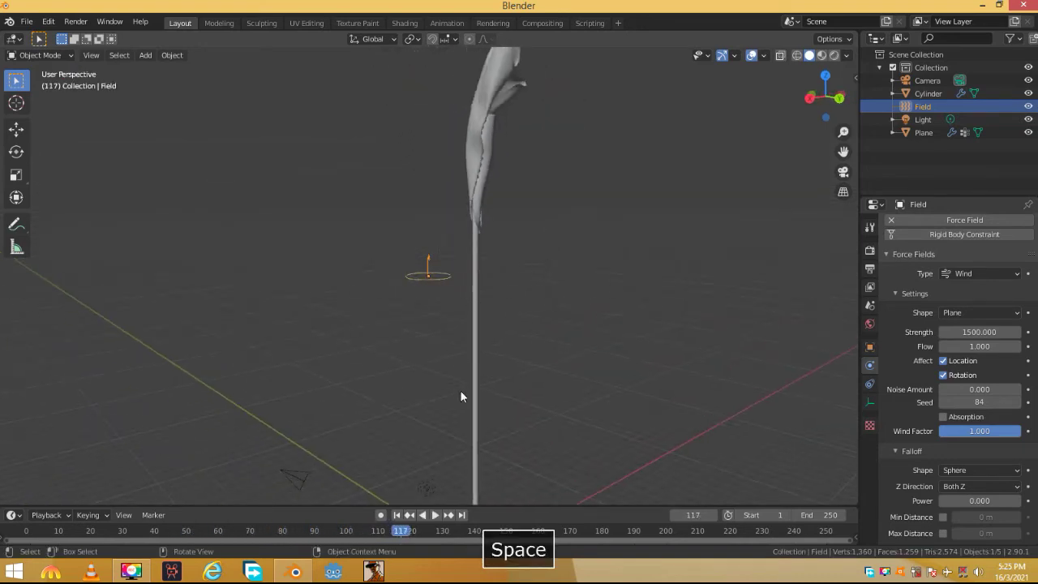
left_click(397, 514)
middle_click_drag(438, 407, 433, 351)
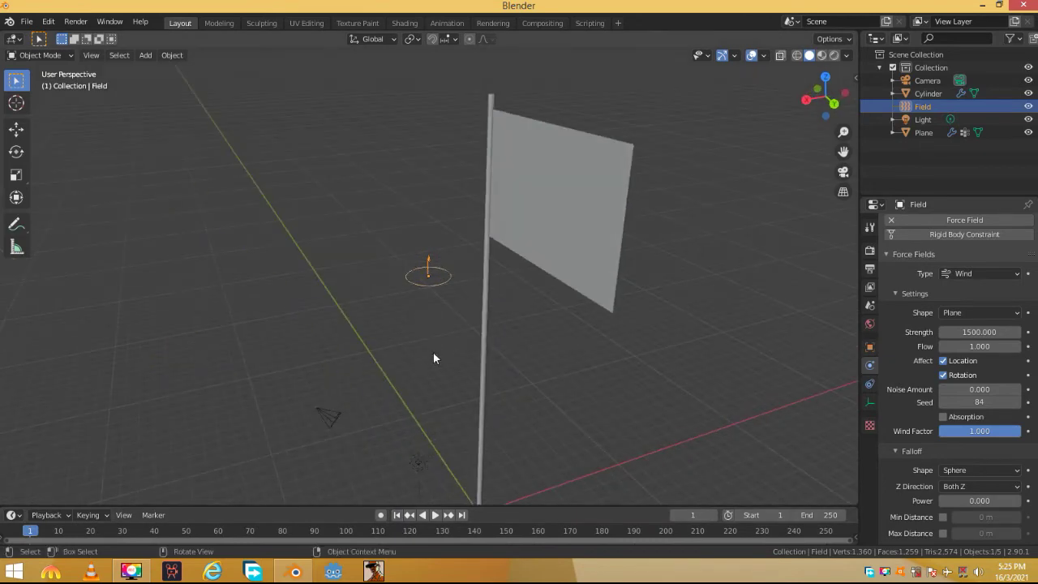
- Rotate the wind field about Y toward the flag and replay the simulation
key("r")
key("y")
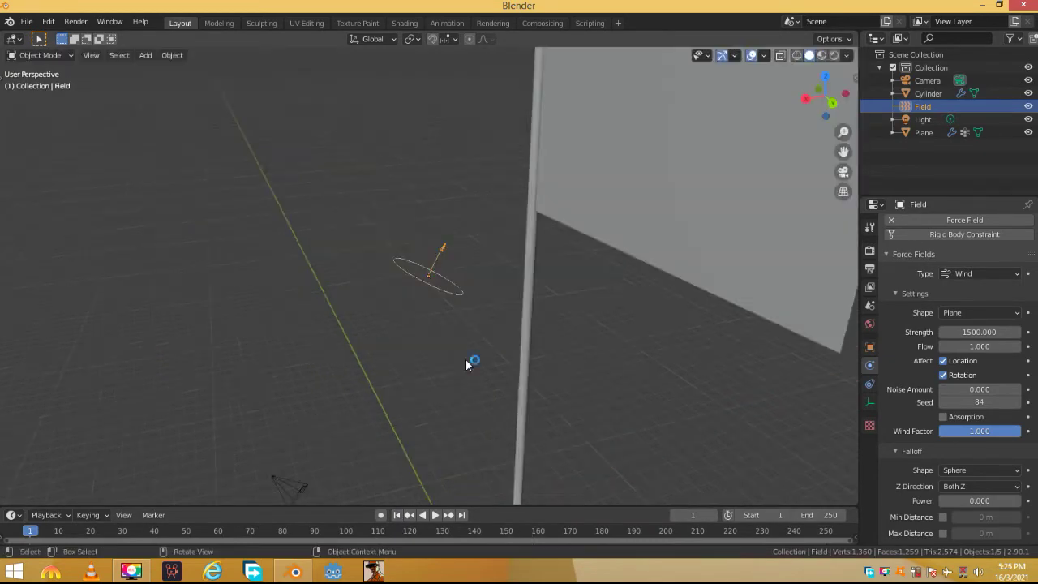
key("F9")
middle_click_drag(465, 358, 507, 311)
scroll(505, 314, "down", 2)
key("space")
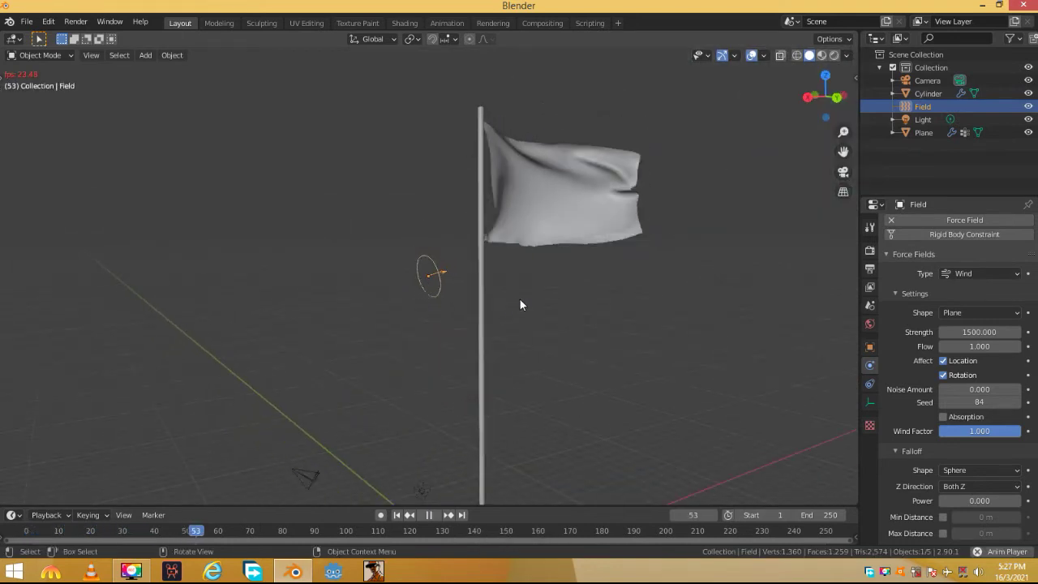
middle_click_drag(520, 301, 498, 294)
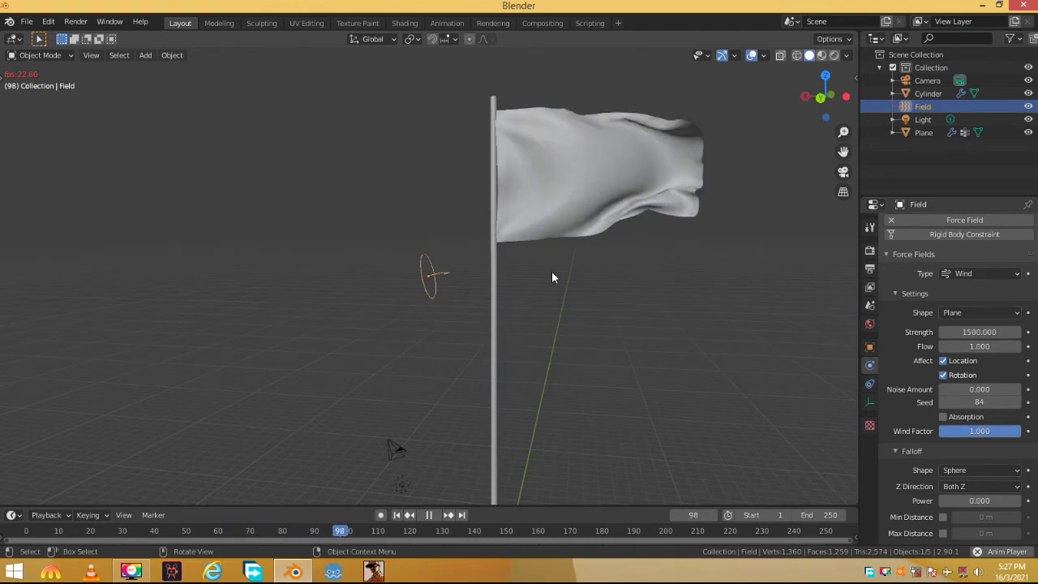
key("Escape")
middle_click_drag(554, 271, 562, 428)
left_click(969, 331)
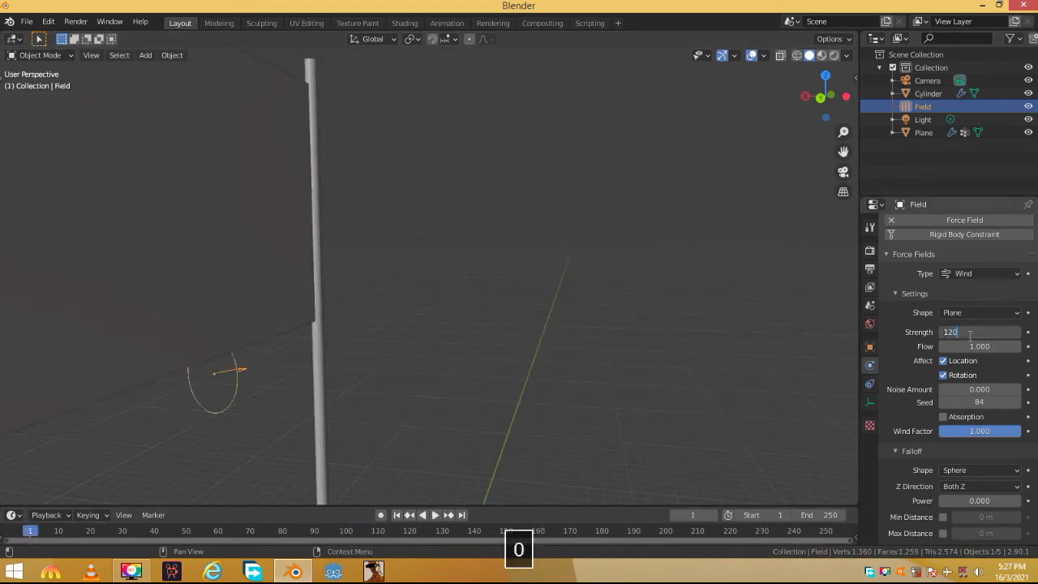
- Set the wind strength to 1200 and play the simulation to watch the flag ripple
type("1200")
key("Return")
key("space")
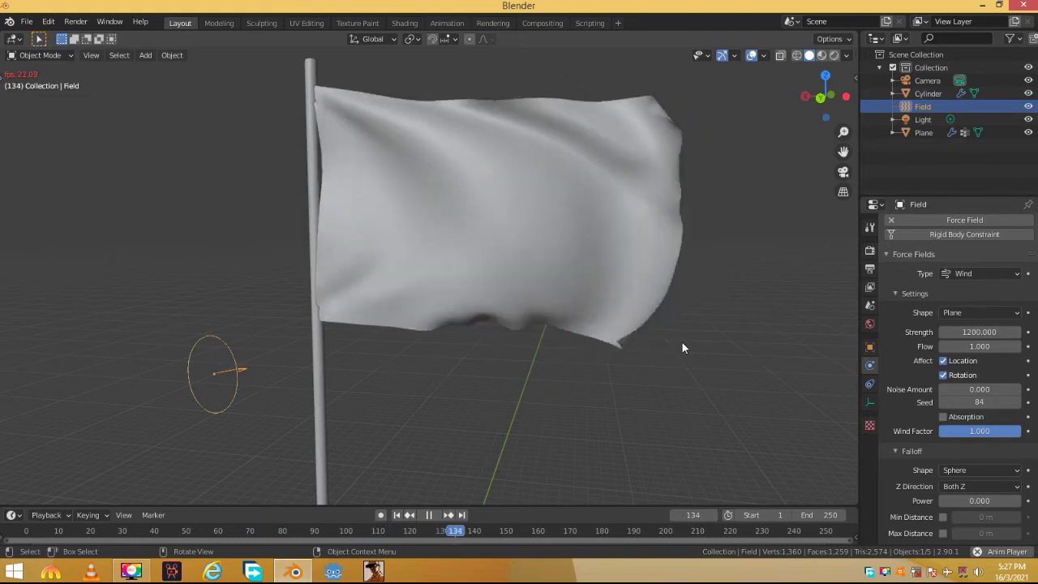
middle_click_drag(694, 339, 706, 346)
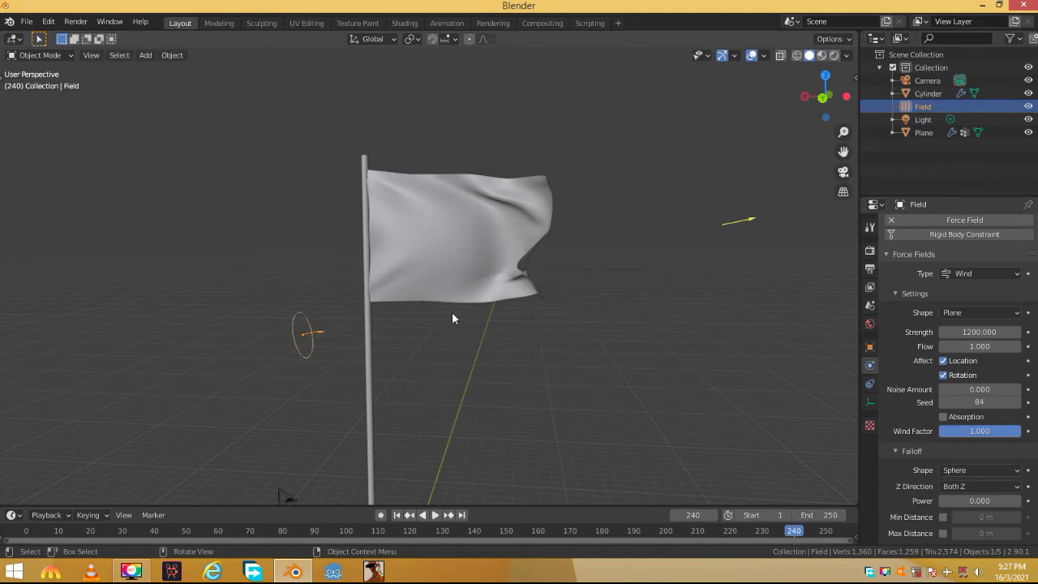
- Add a UV sphere to the scene and shade it smooth
key("shift+a")
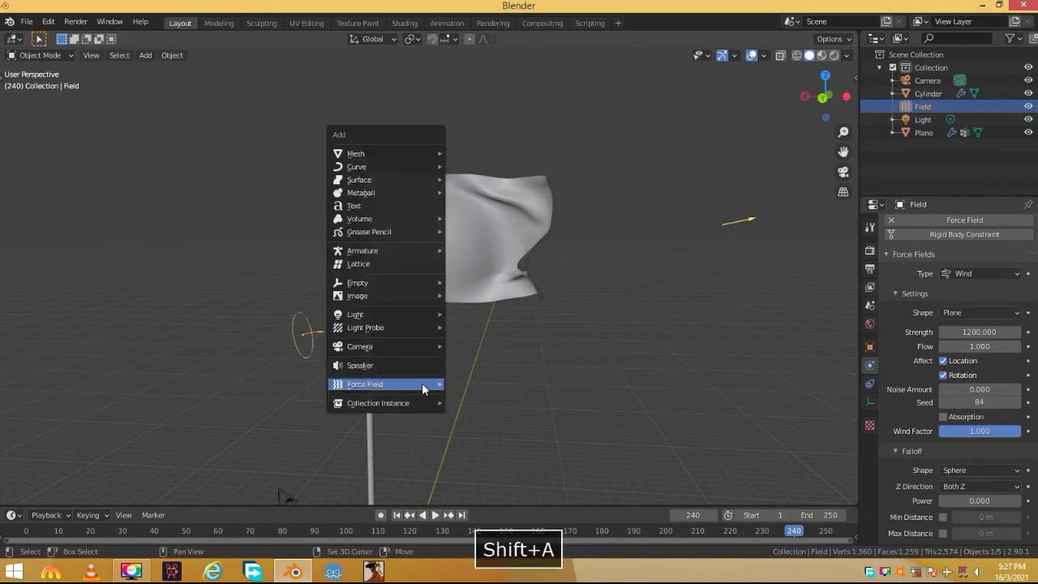
mouse_move(369, 153)
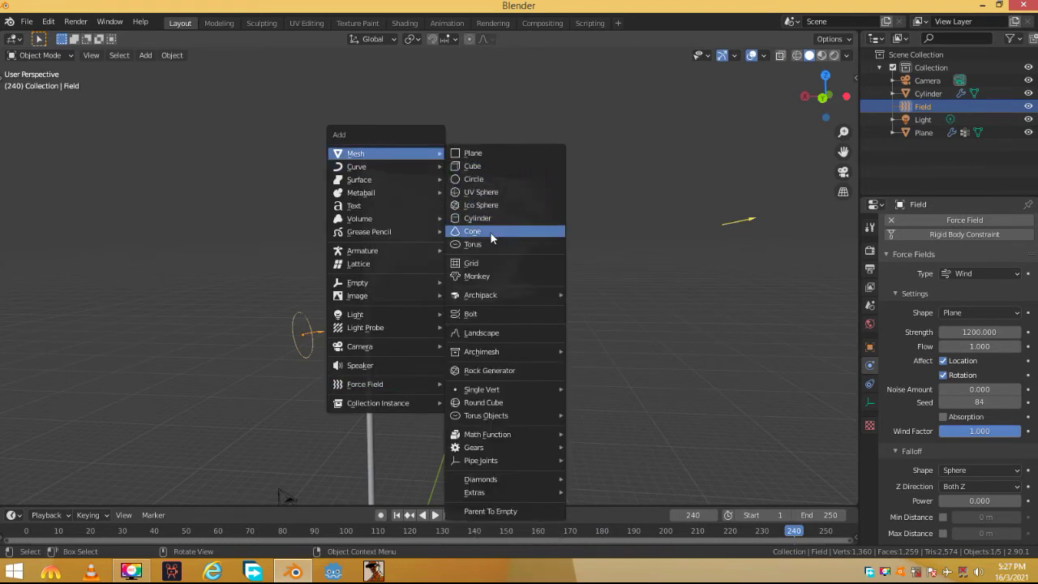
left_click(496, 193)
scroll(368, 403, "down", 4)
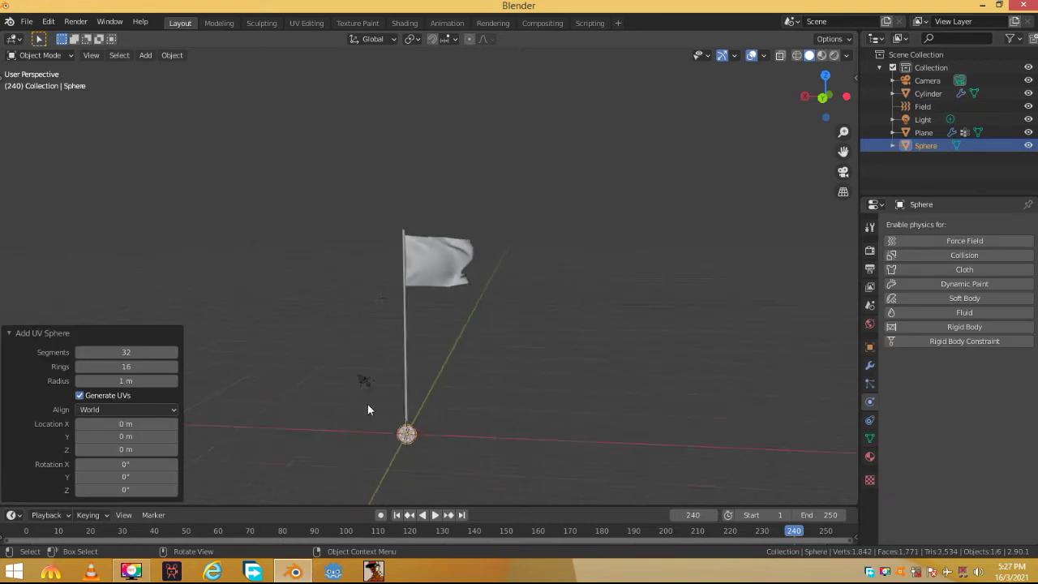
scroll(368, 404, "down", 2)
right_click(392, 316)
left_click(392, 313)
- Raise the sphere onto the pole top and scale it down to 0.378
key("Tab")
key("Tab")
key("g")
key("z")
left_click(490, 221)
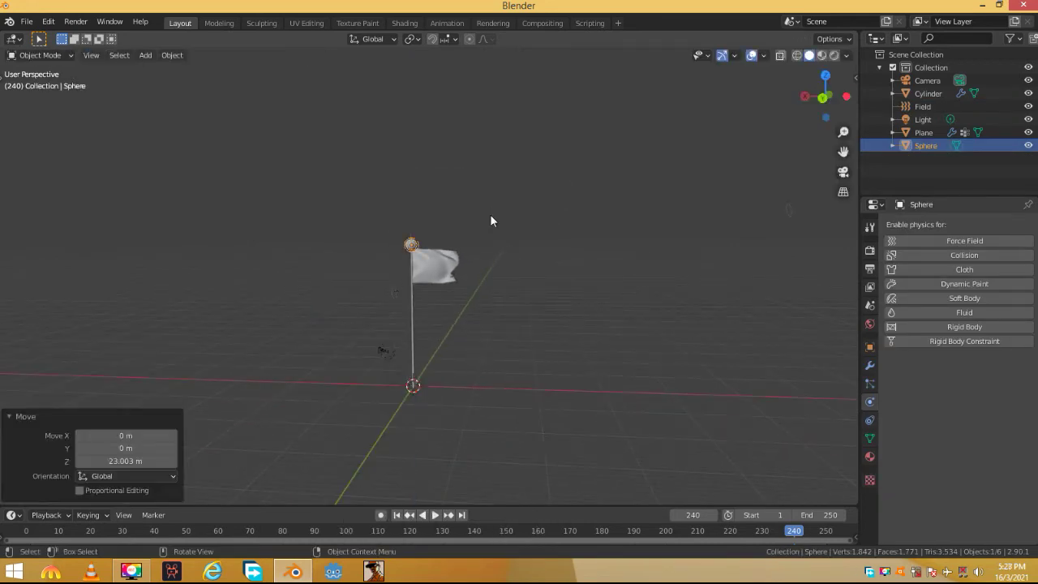
key("KP_Decimal")
key("s")
left_click(395, 268)
key("g")
key("z")
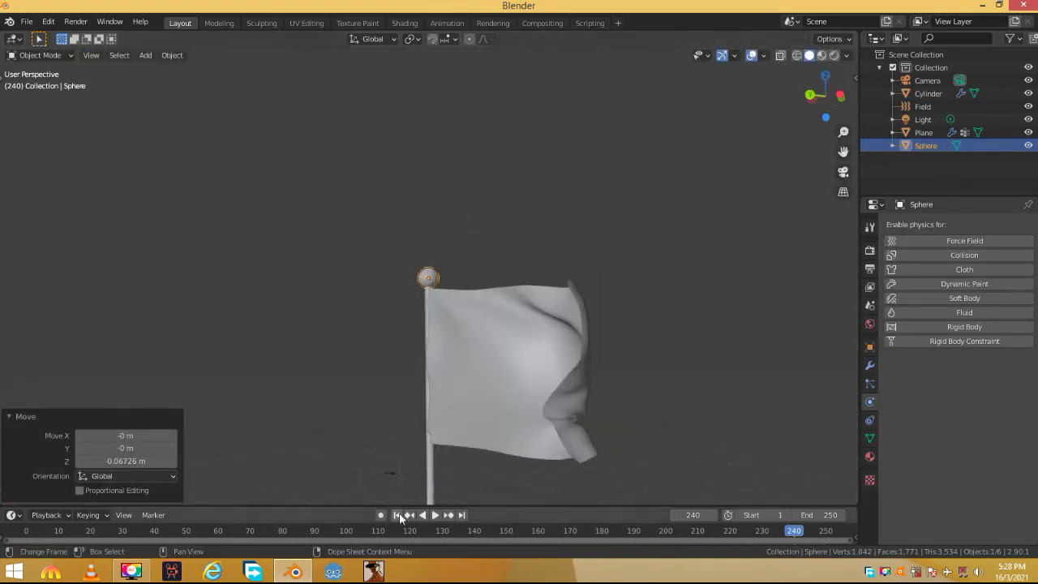
- Return to frame 1 and replay the simulation with the sphere capping the pole
key("Escape")
middle_click_drag(567, 400, 496, 398)
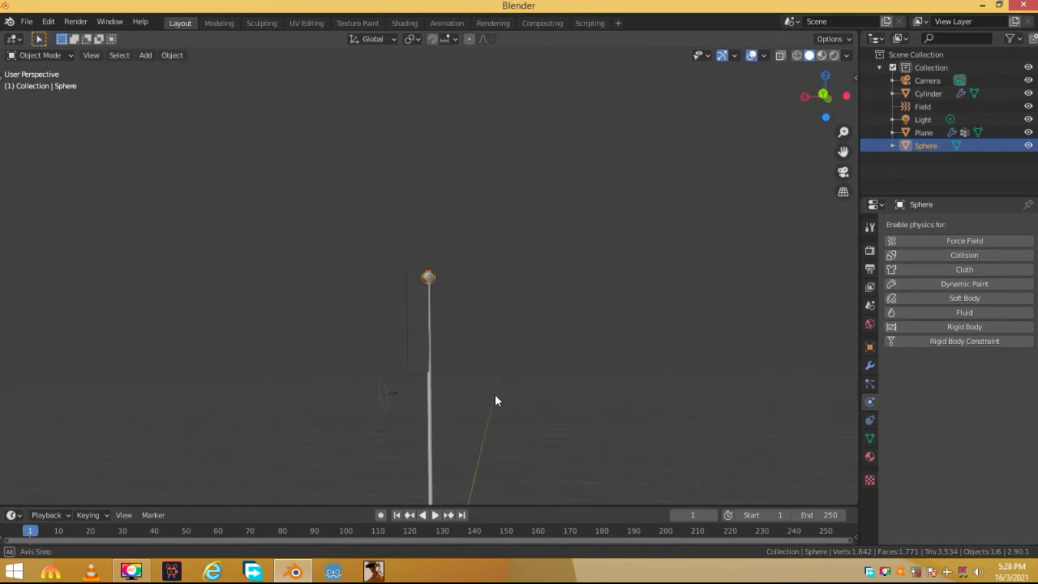
key("space")
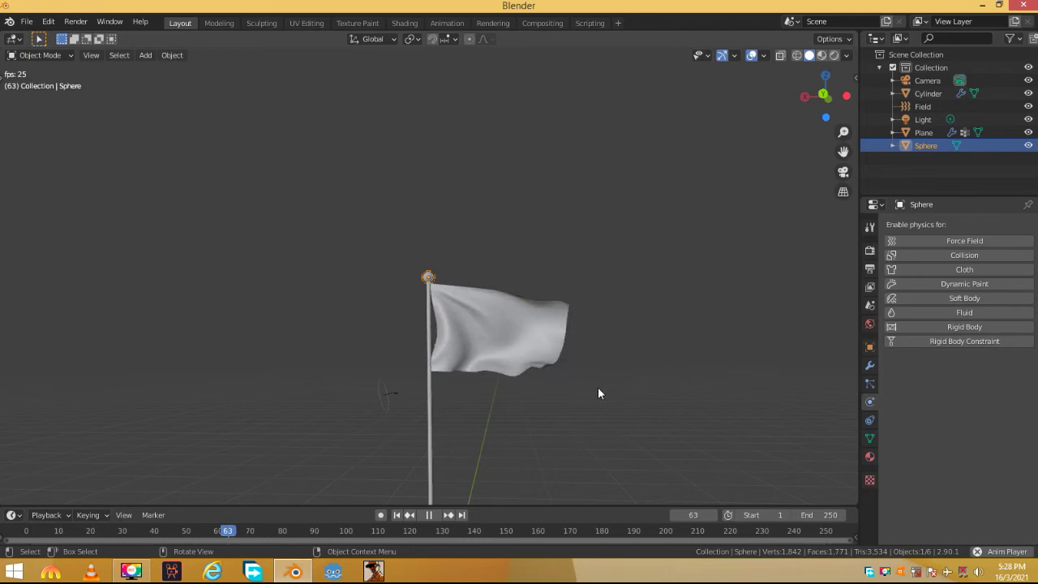
- Pan, zoom and orbit around the waving flag to inspect it
middle_click_drag(526, 324, 484, 276, "shift")
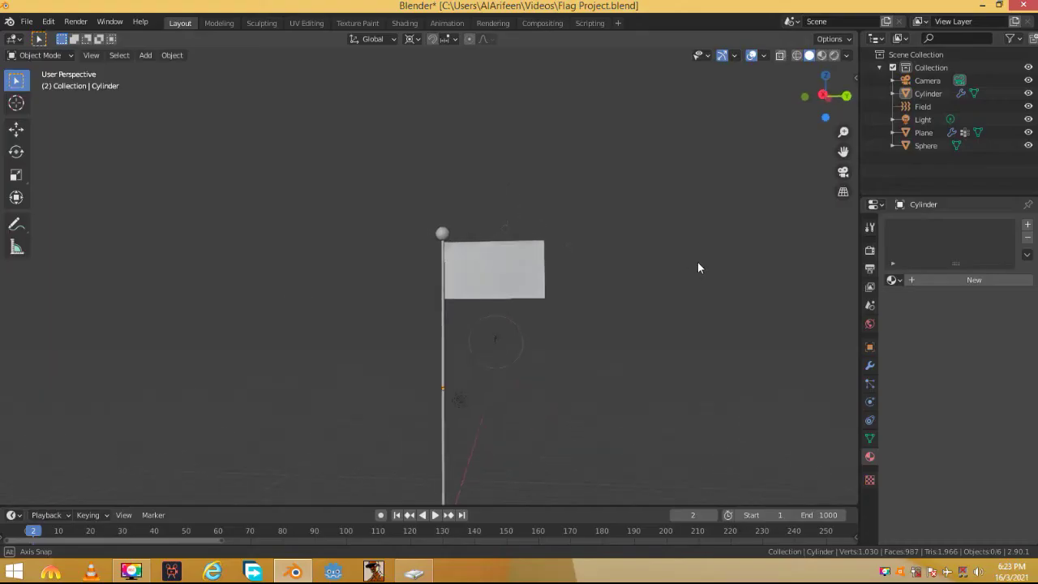
scroll(706, 259, "down", 5)
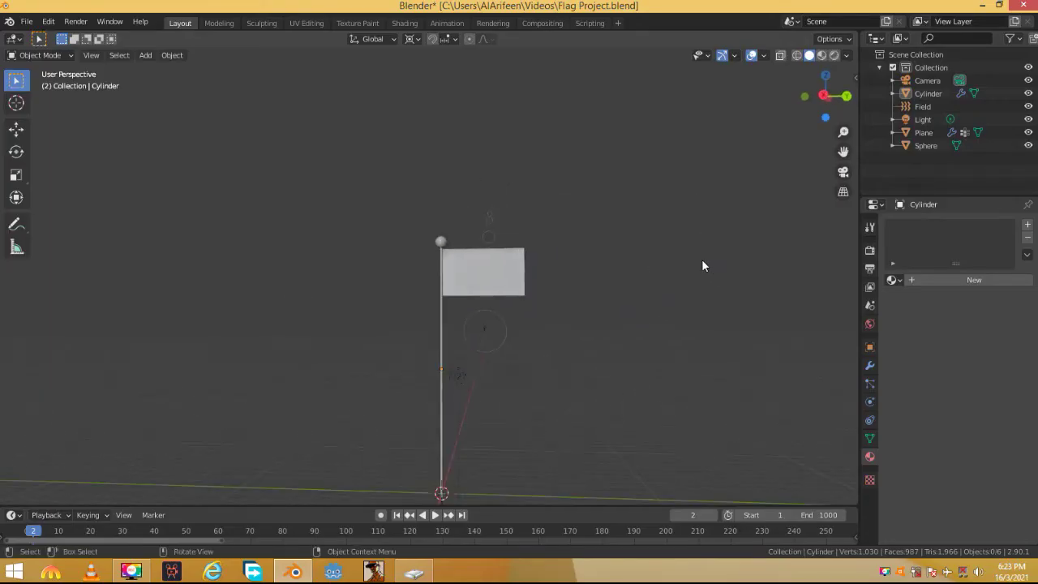
middle_click_drag(664, 249, 640, 252)
scroll(633, 273, "up", 3)
scroll(633, 272, "up", 5)
scroll(655, 287, "down", 3)
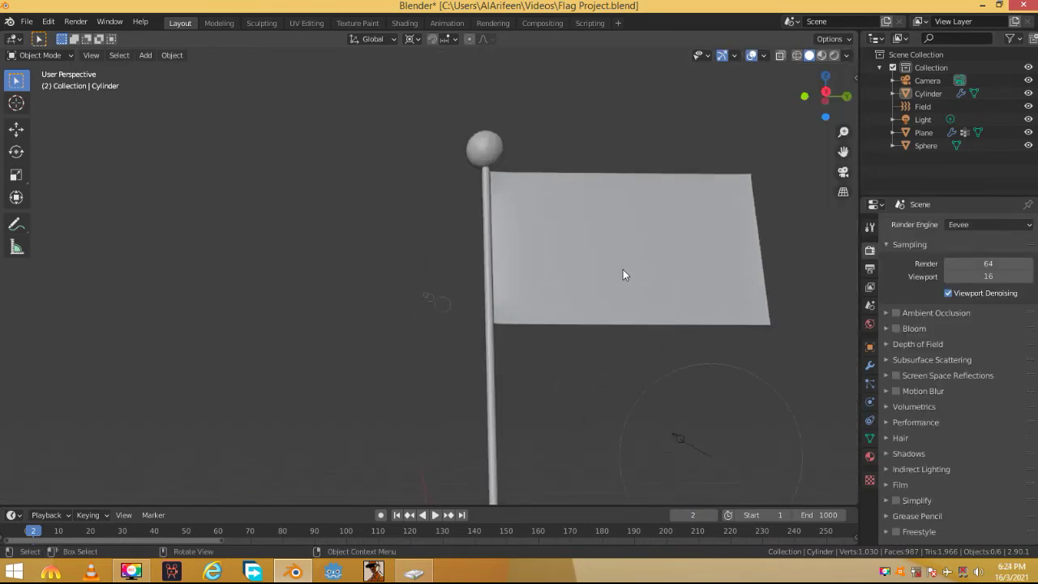
- Switch the viewport shading to Material Preview
key("z")
left_click(624, 340)
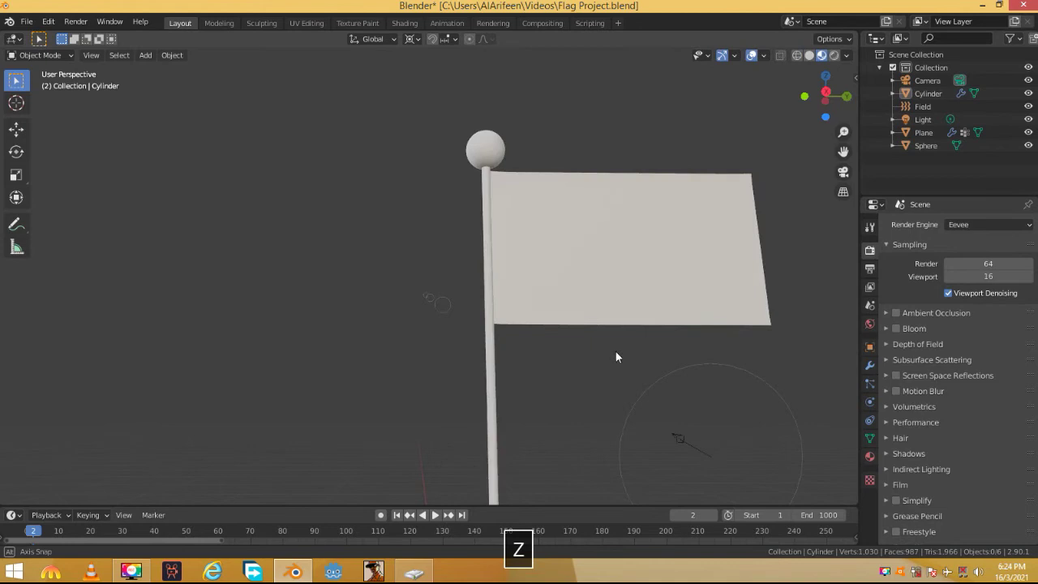
mouse_move(615, 351)
middle_mouse_down()
mouse_move(262, 343)
mouse_move(540, 327)
mouse_move(450, 311)
middle_mouse_up()
- Give the pole a new material with a blue base colour
left_click(451, 309)
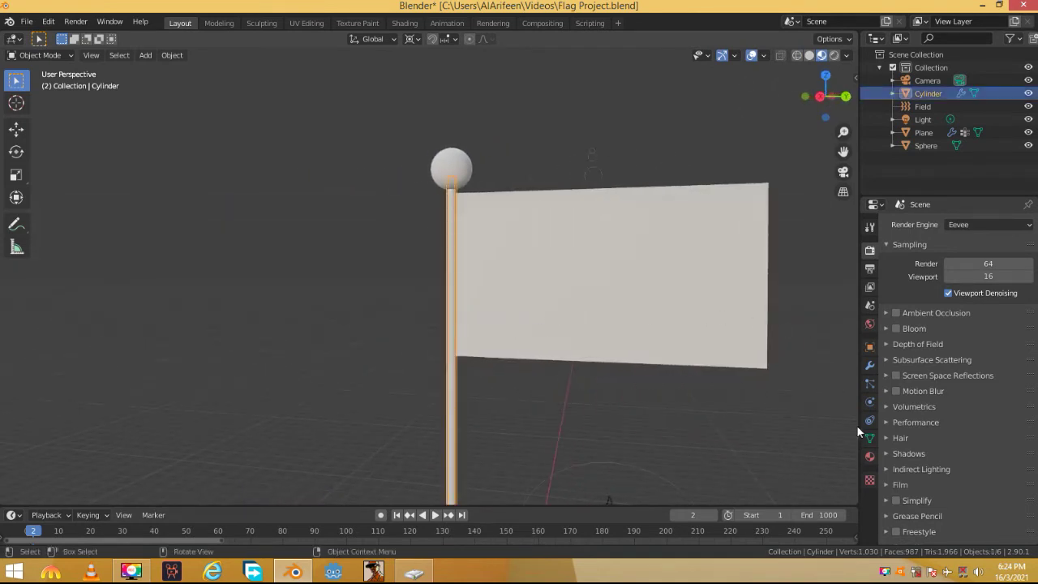
left_click(868, 457)
left_click(963, 284)
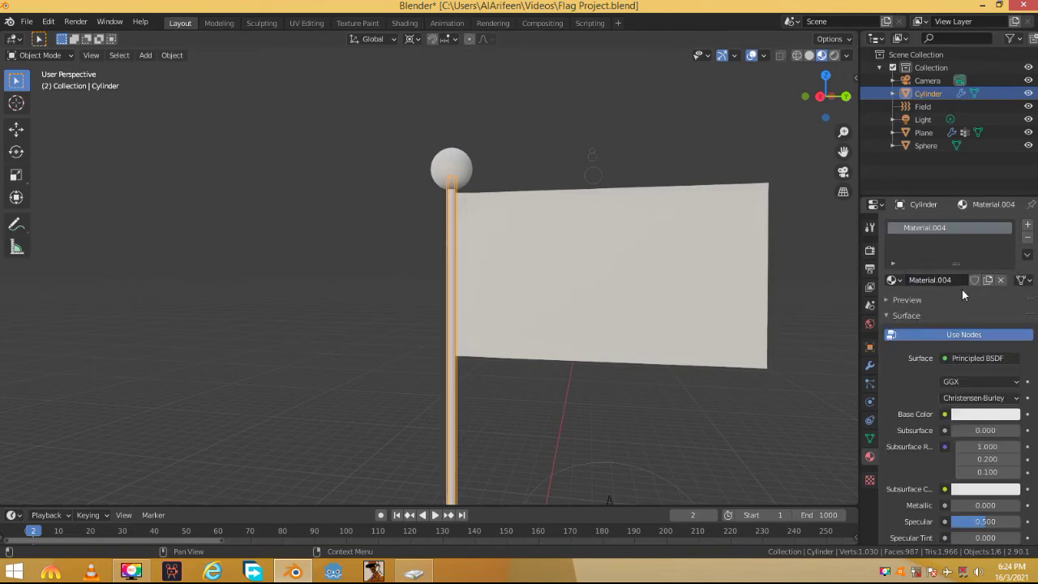
left_click(968, 415)
left_click(989, 256)
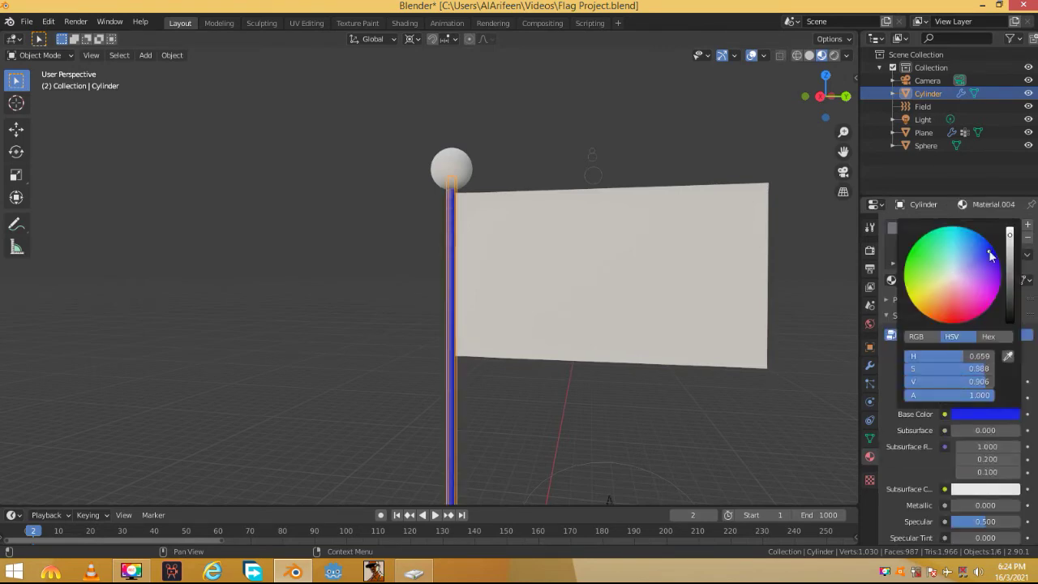
- Give the sphere a new material, Material.005, with a red base colour
left_click(455, 167)
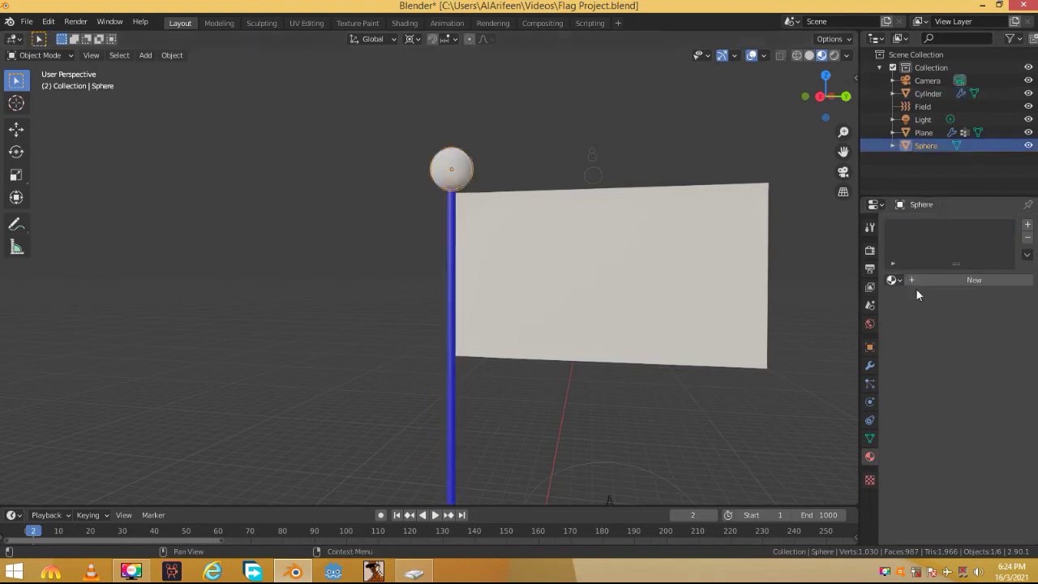
left_click(976, 281)
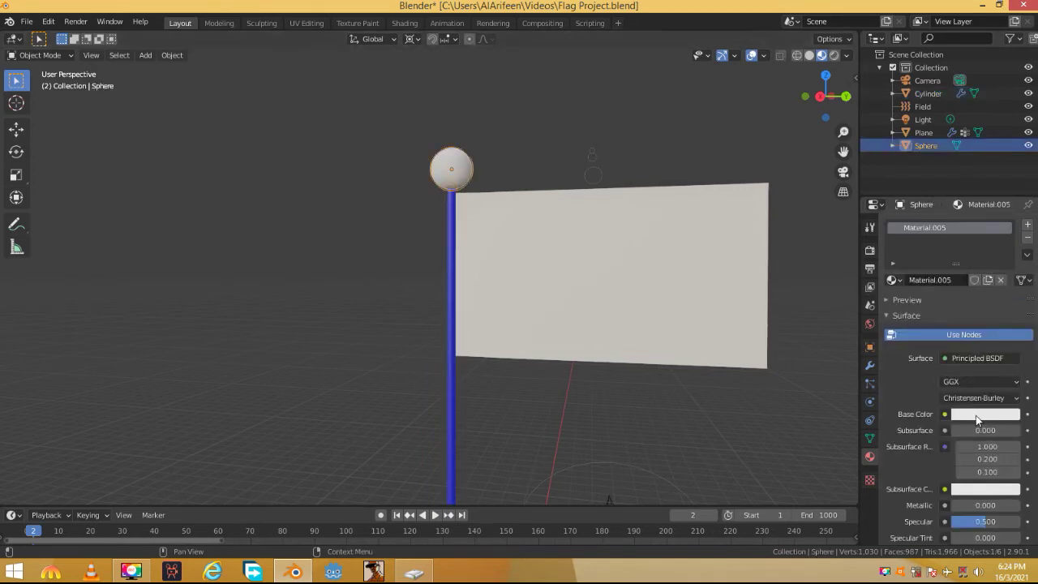
left_click(975, 415)
left_click(951, 315)
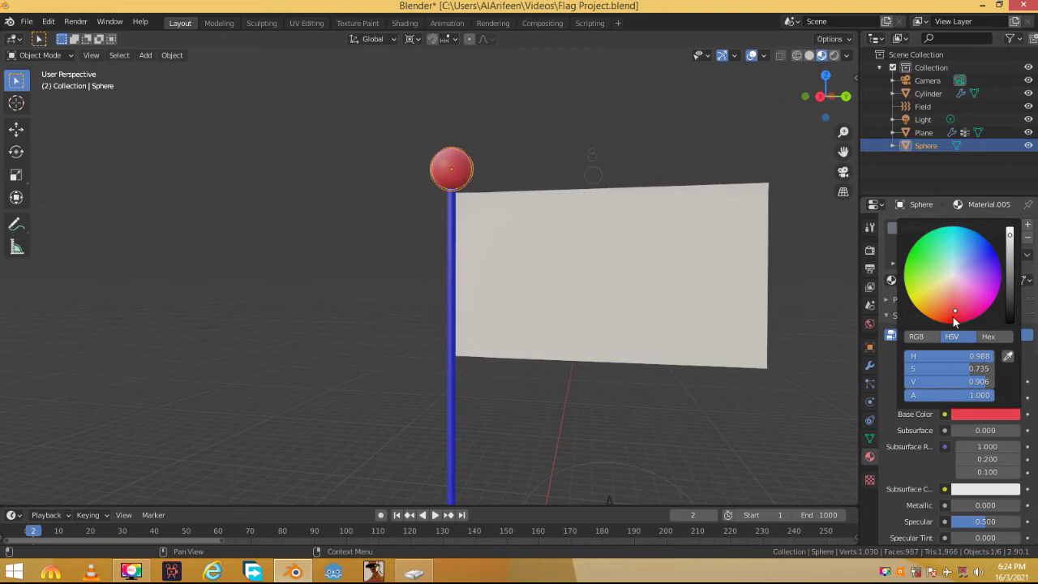
left_click(642, 162)
middle_click_drag(642, 163, 613, 235)
left_click(613, 236)
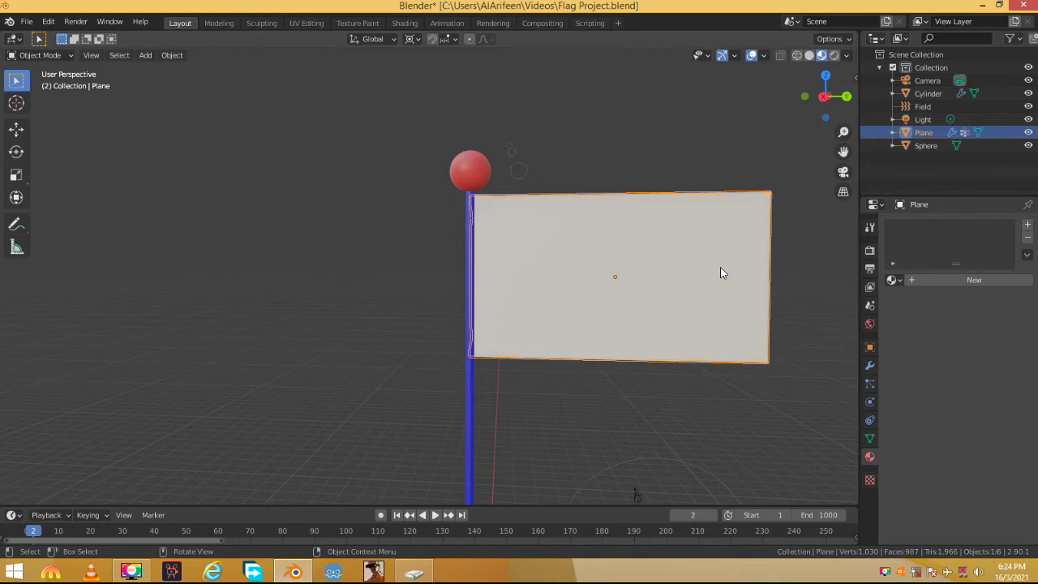
- Create Material.006 for the flag with The National Flag.jpg as an Image Texture base colour
middle_click_drag(709, 265, 589, 259, "shift")
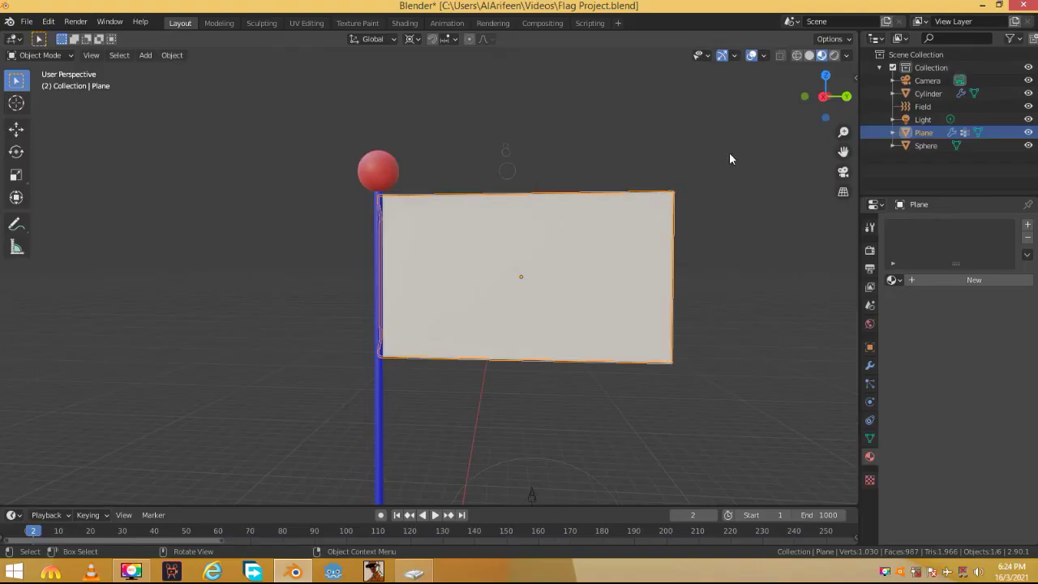
left_click(973, 279)
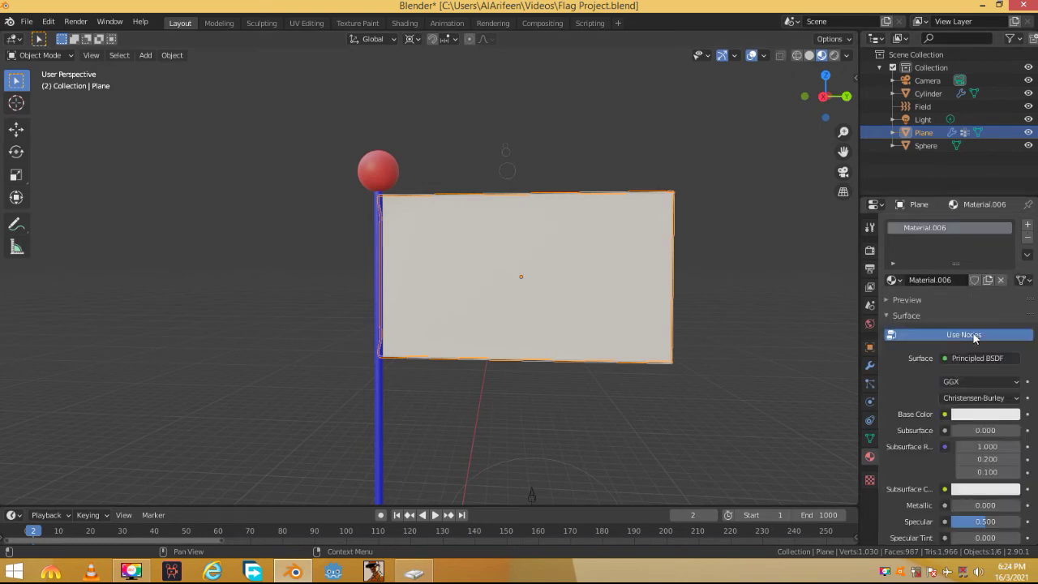
left_click(942, 413)
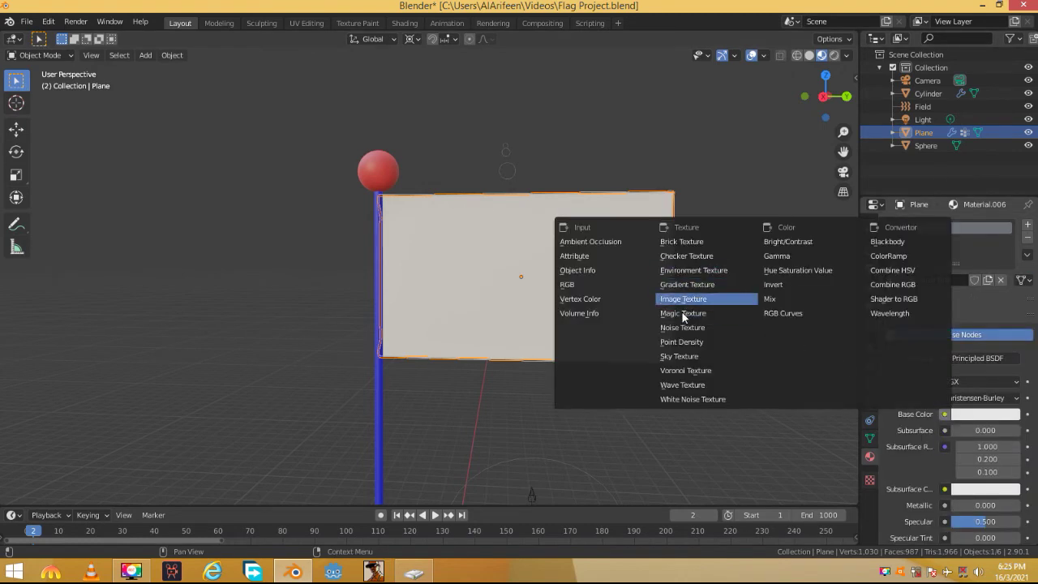
left_click(720, 298)
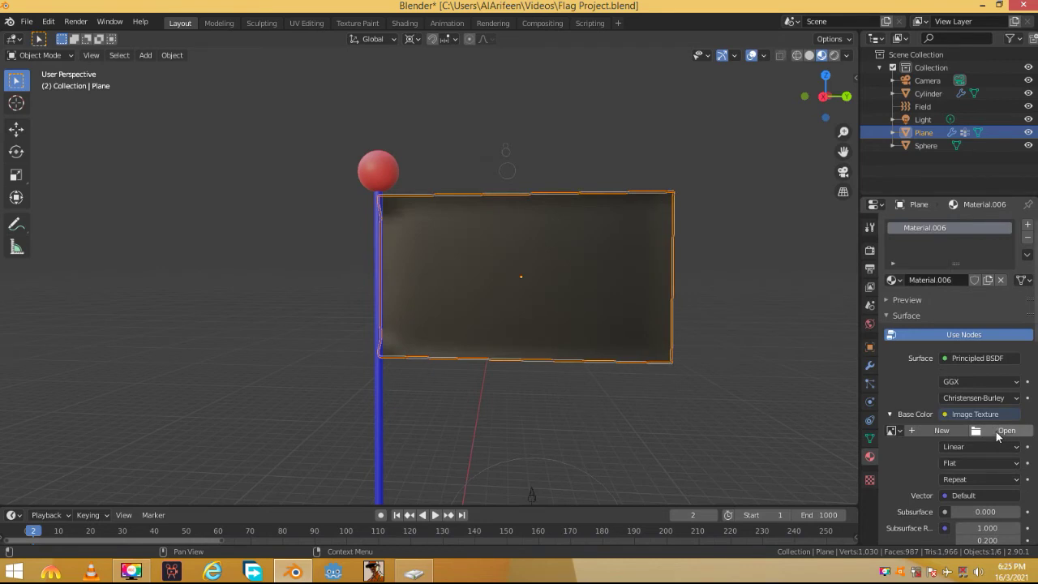
left_click(1002, 430)
left_click(415, 218)
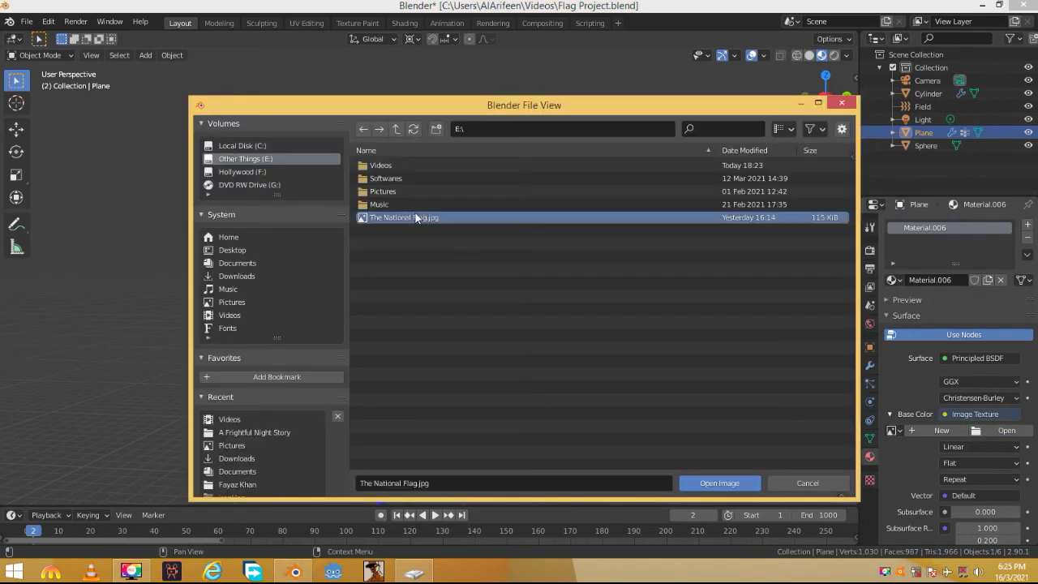
double_click(405, 219)
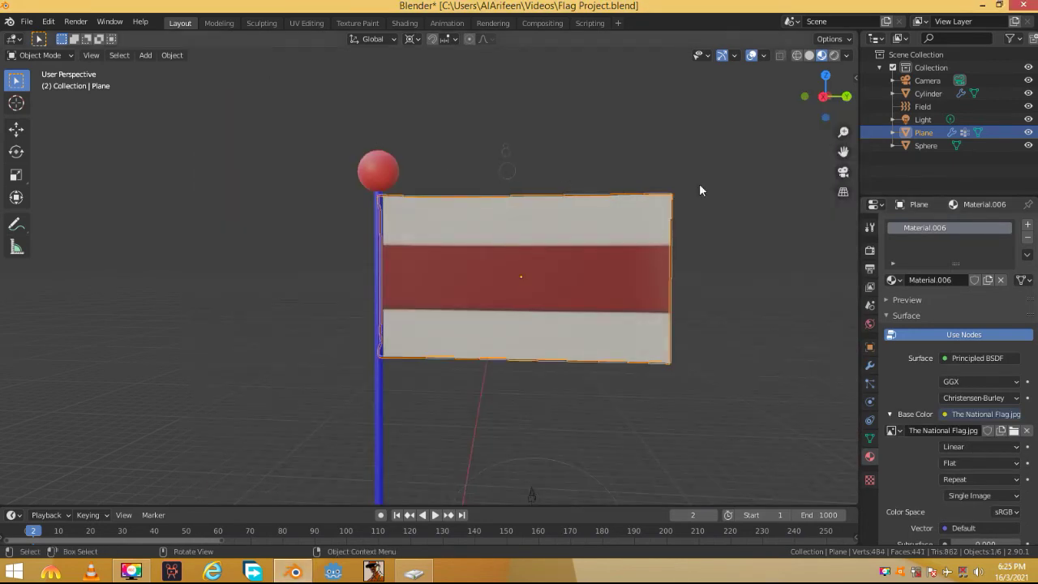
middle_click_drag(779, 226, 581, 154)
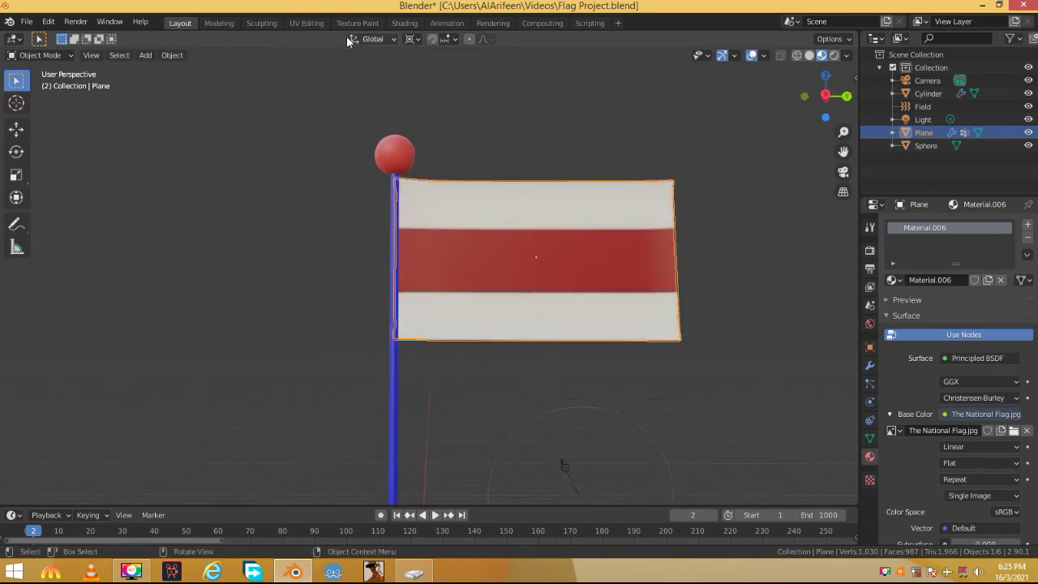
- In UV Editing, scale all the flag's UVs to fill the image, then return to Layout
left_click(306, 22)
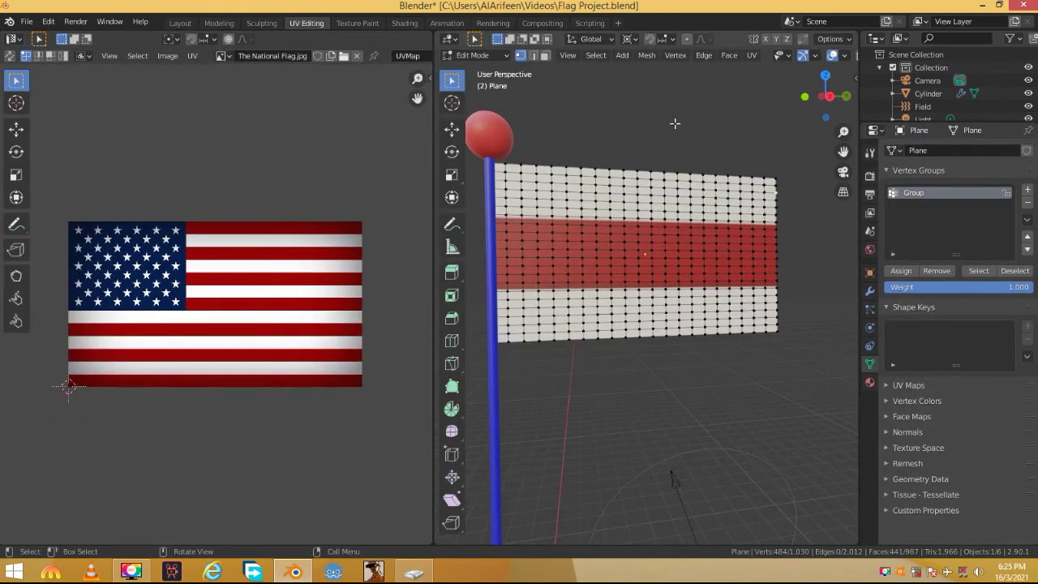
middle_click_drag(674, 124, 657, 132)
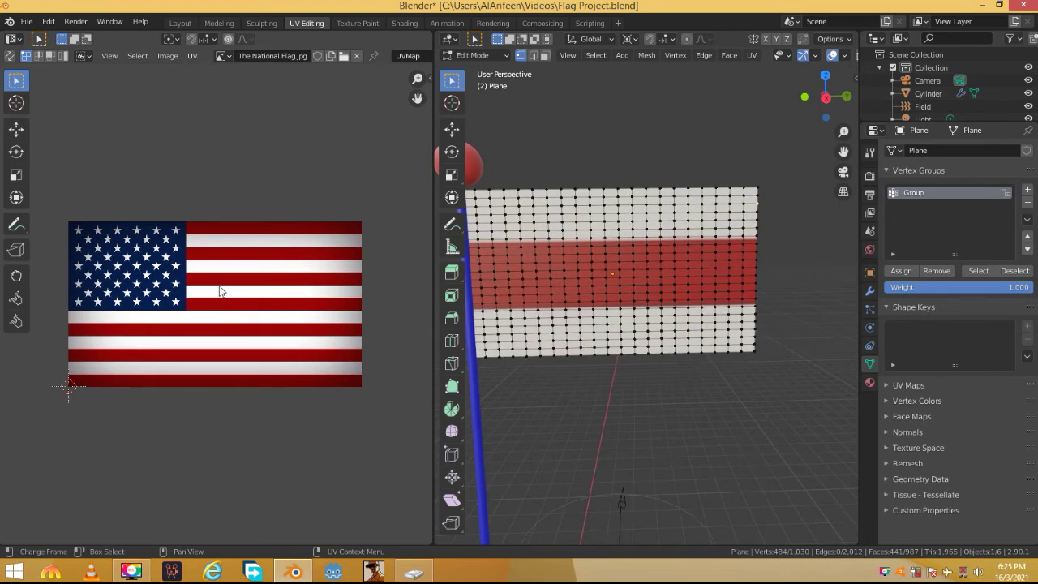
middle_click_drag(621, 245, 640, 239)
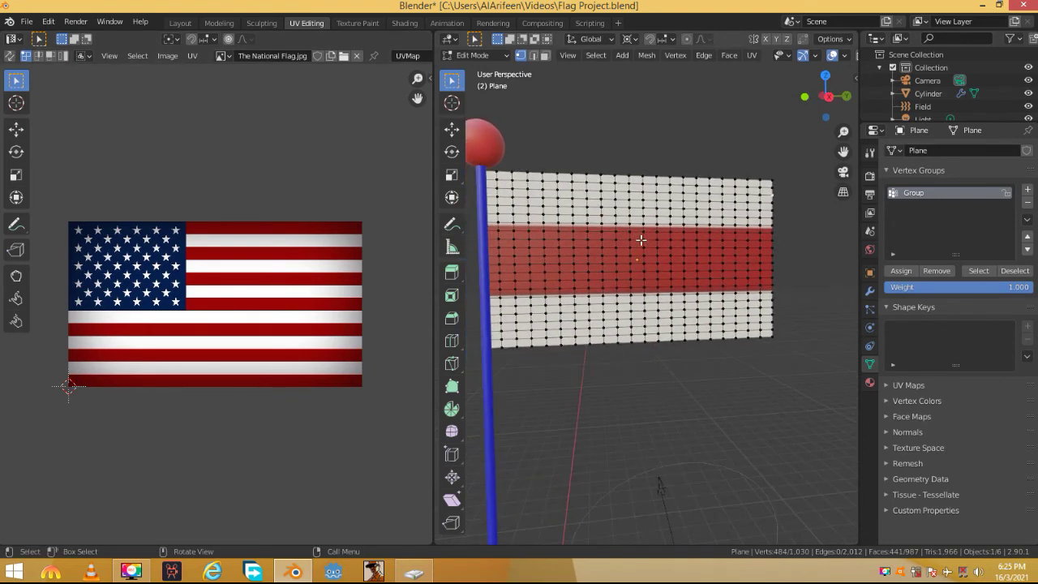
key("a")
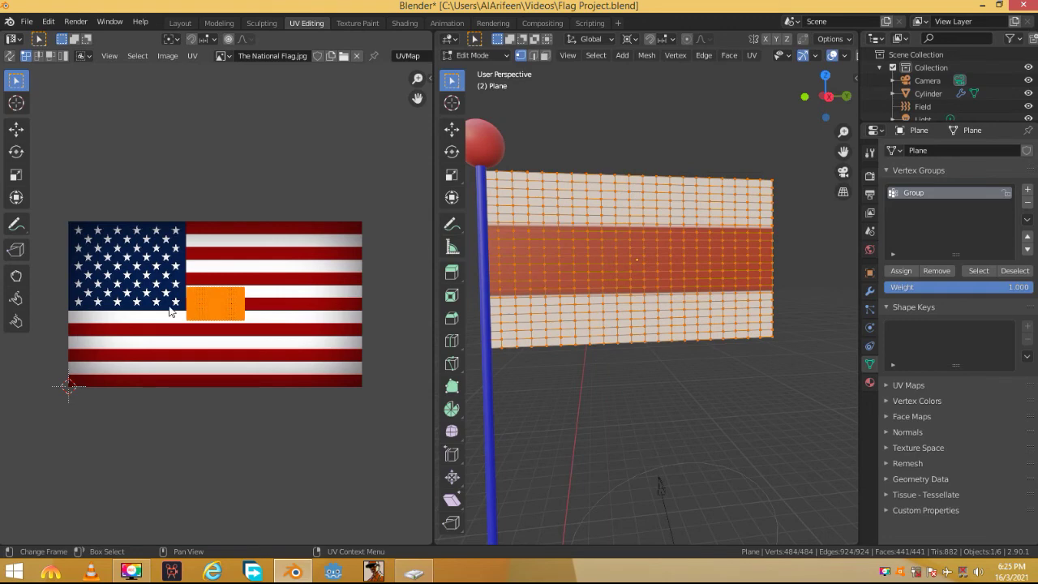
key("a")
key("s")
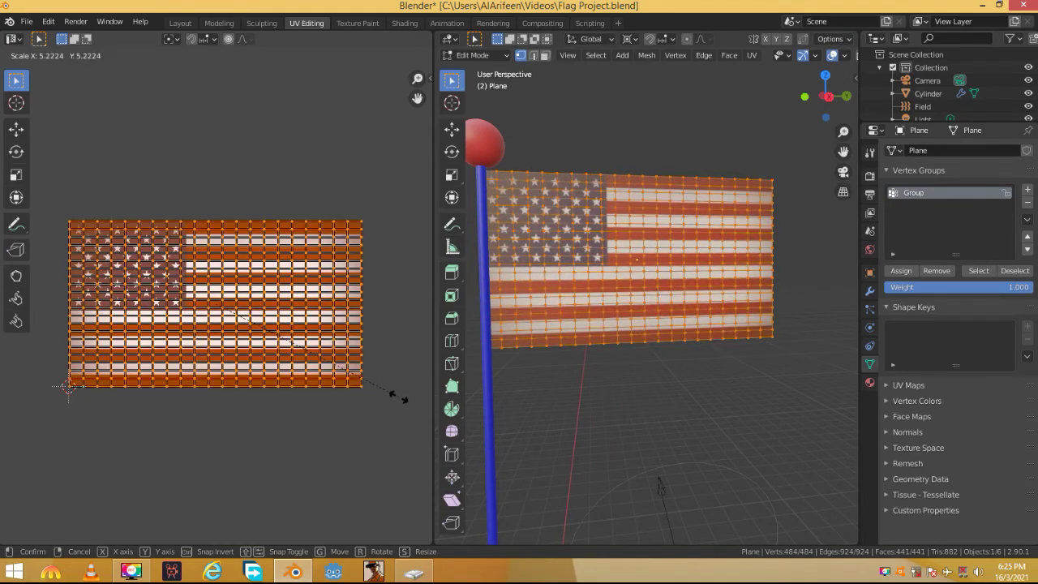
left_click(395, 400)
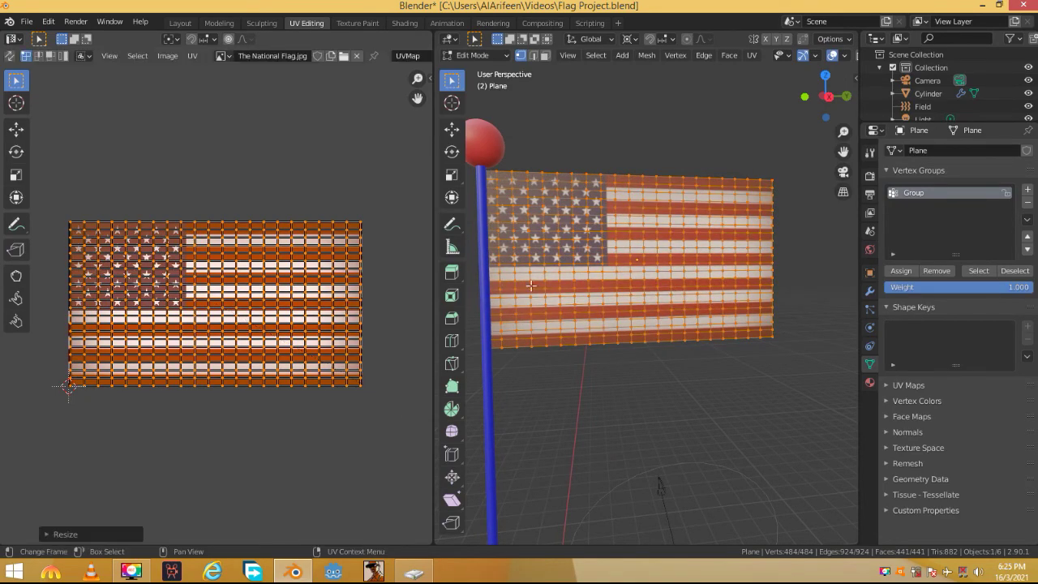
left_click(689, 120)
middle_click_drag(690, 120, 328, 64)
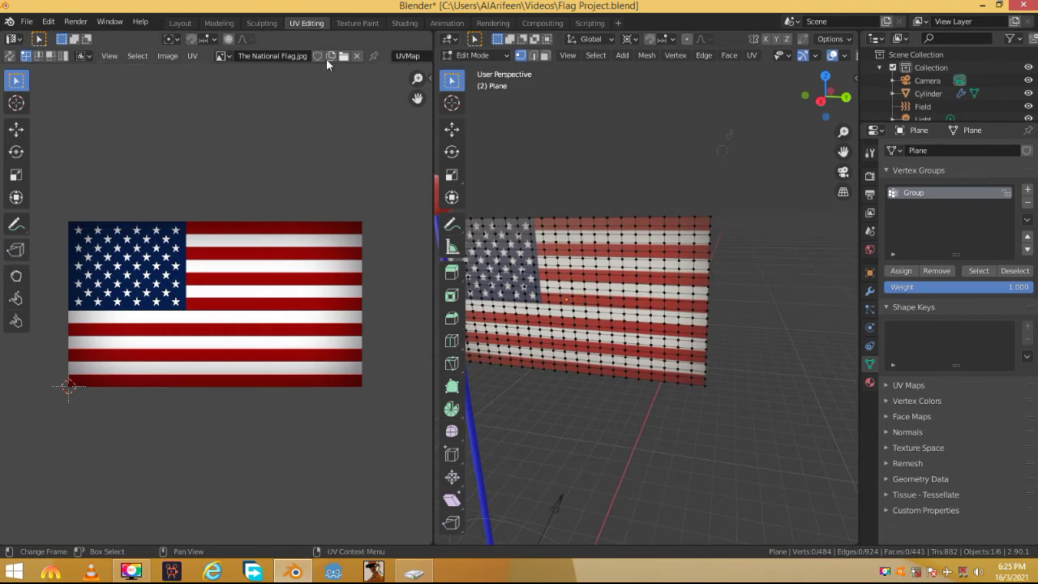
left_click(183, 23)
- From a side angle, play the cloth animation with the stars-and-stripes flag waving
middle_click_drag(523, 238, 397, 250)
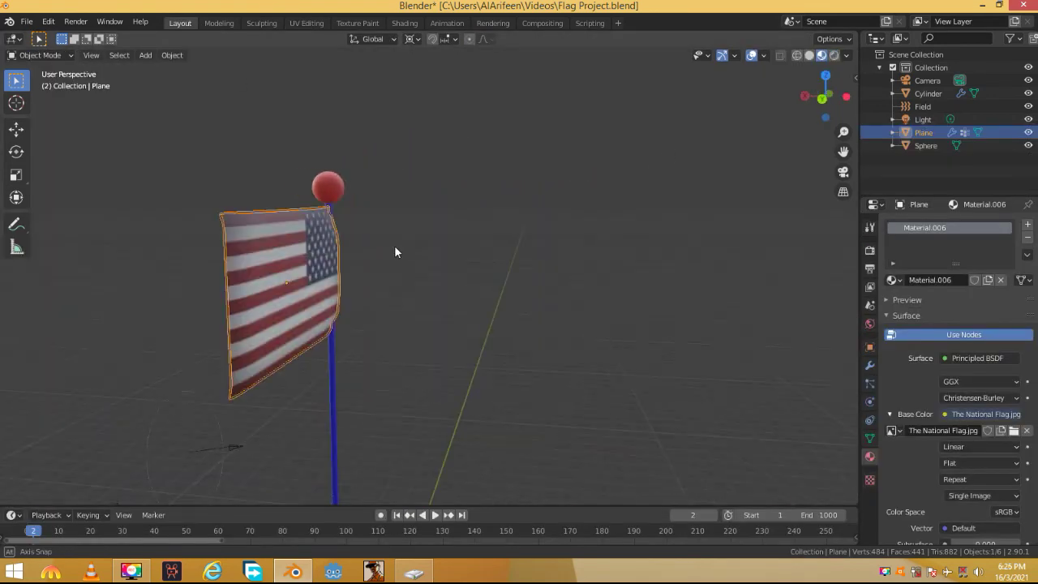
key("space")
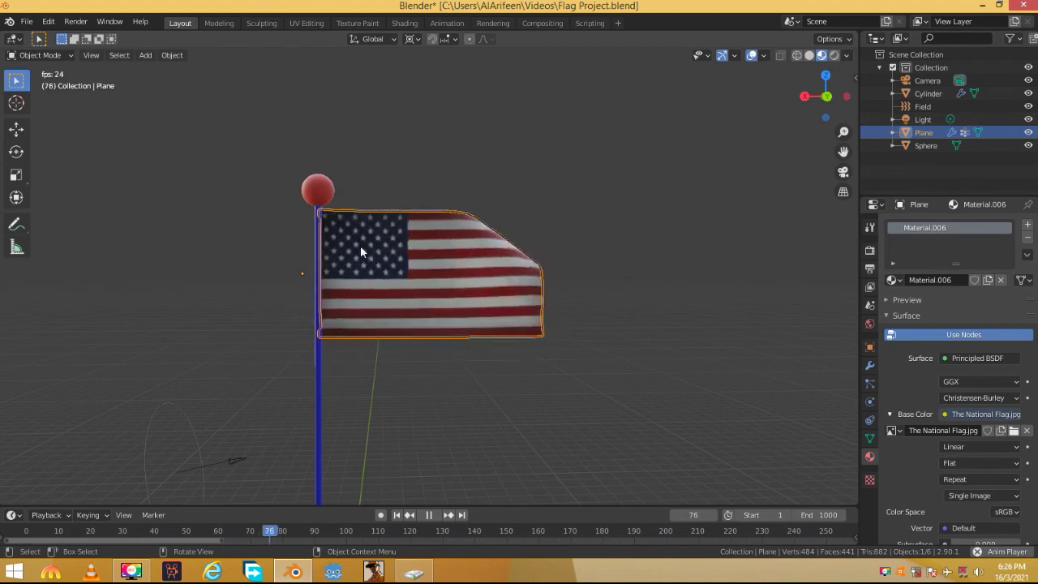
middle_click_drag(360, 245, 386, 240)
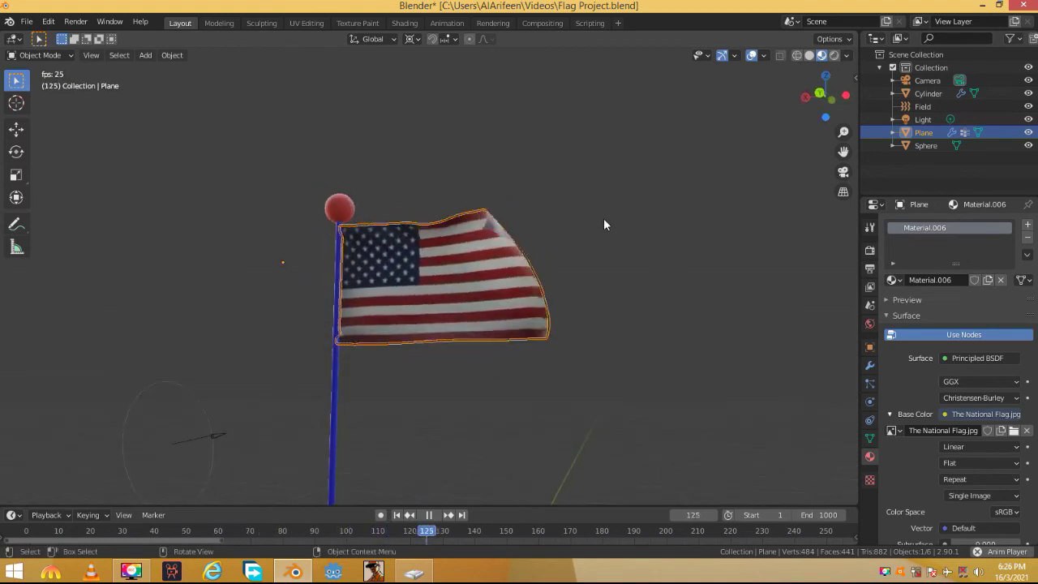